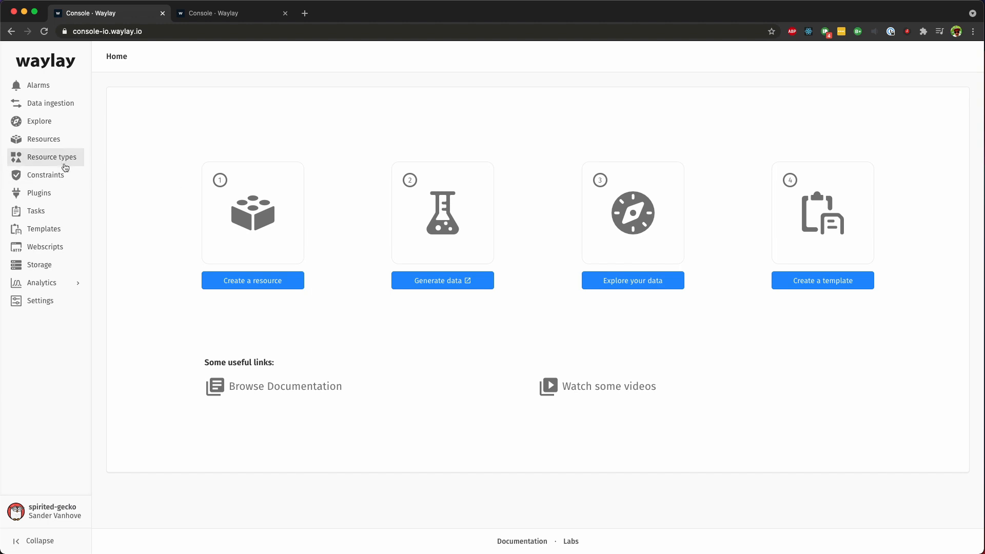
Step: Create a new resource named weather_station
click(56, 141)
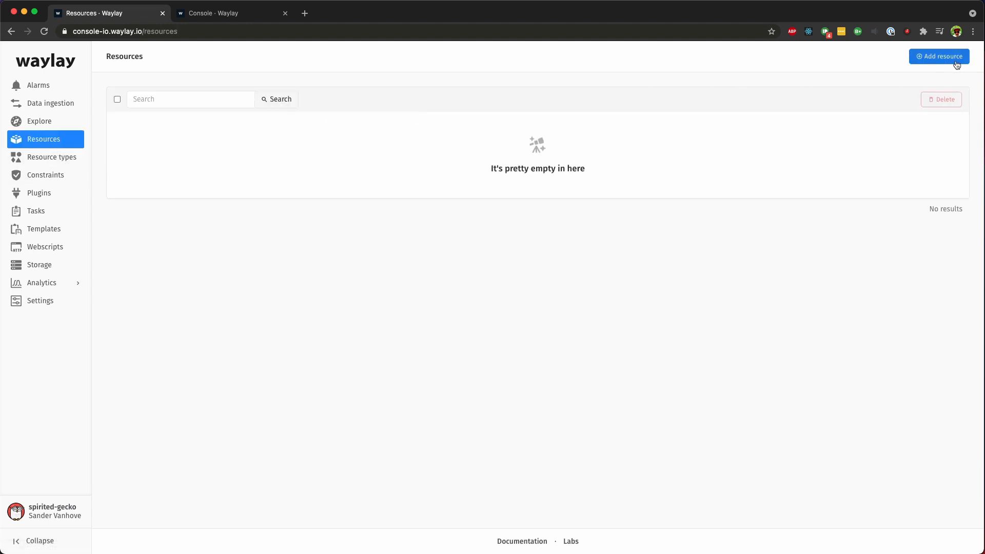
click(939, 57)
text(weath)
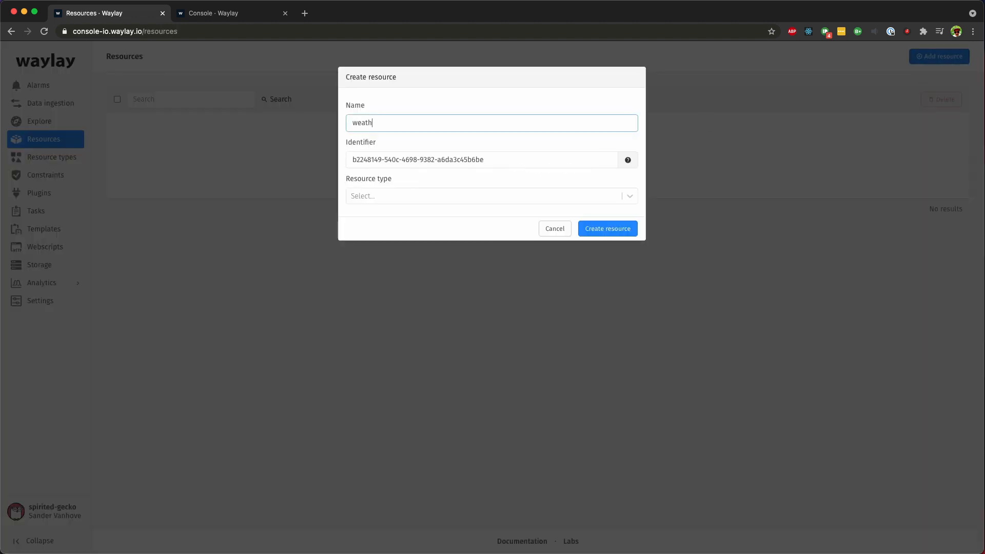
text(er_station)
click(599, 229)
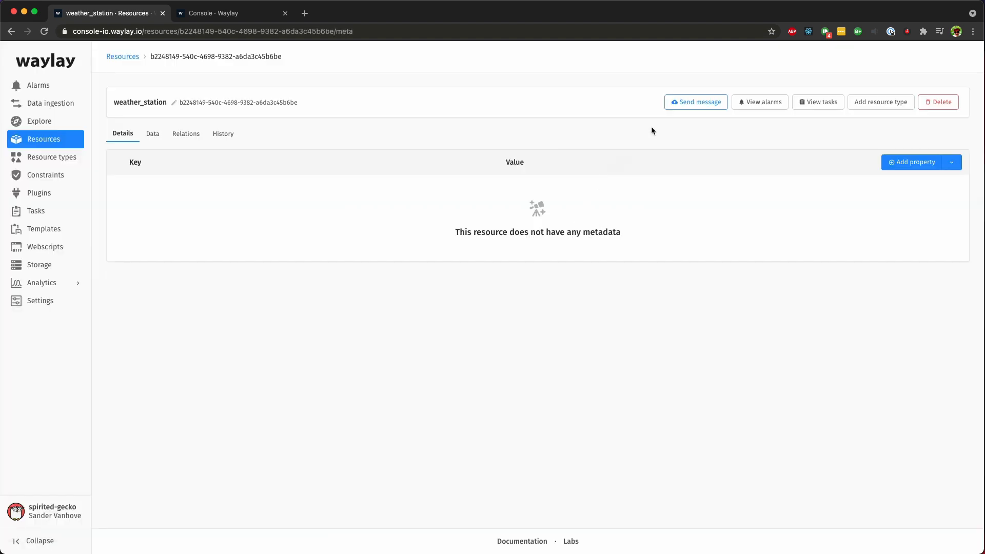
Step: Send the resource a JSON message with "temperature": 22
click(680, 104)
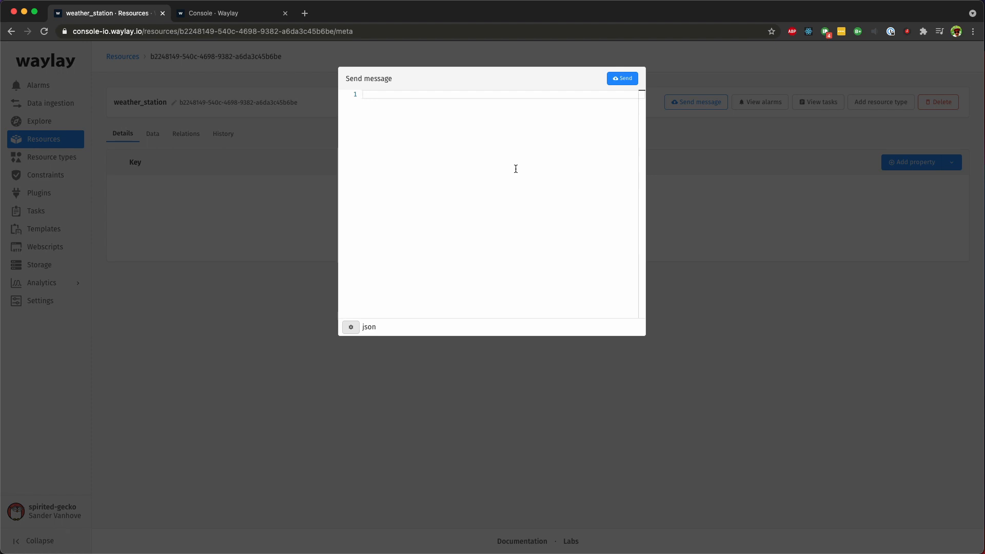
text({)
key(Return)
text(")
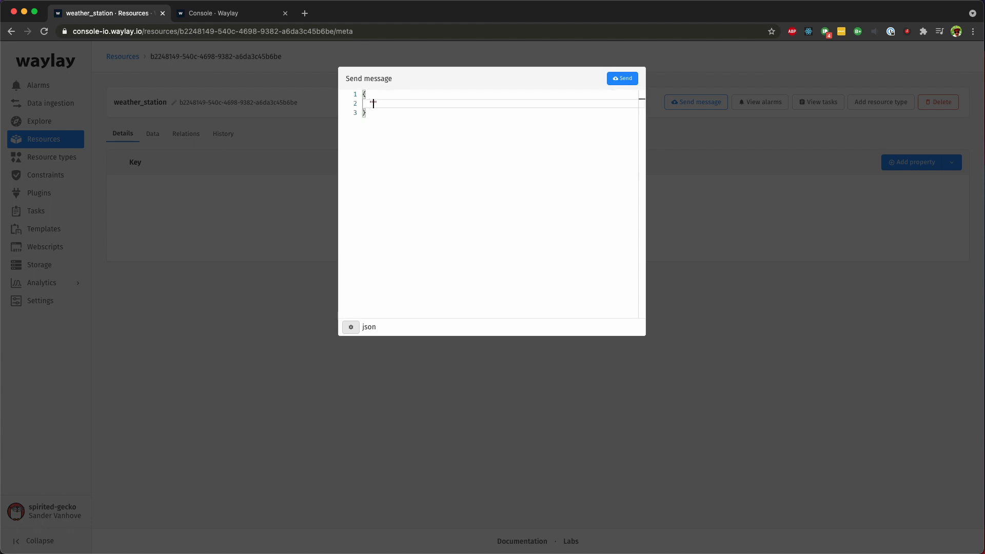
text(temperature": 22)
click(610, 80)
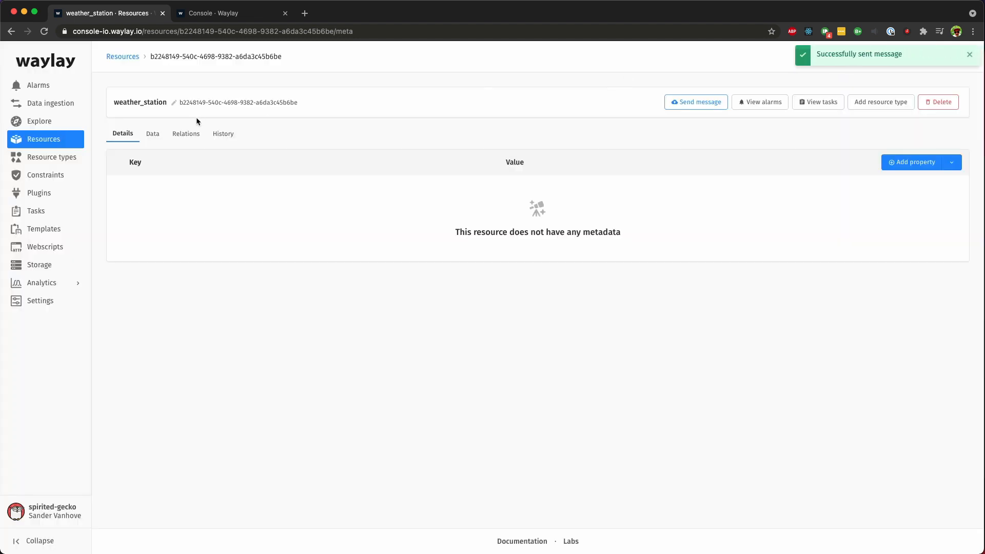
Step: Inspect the resource's received messages and its temperature metric
click(153, 134)
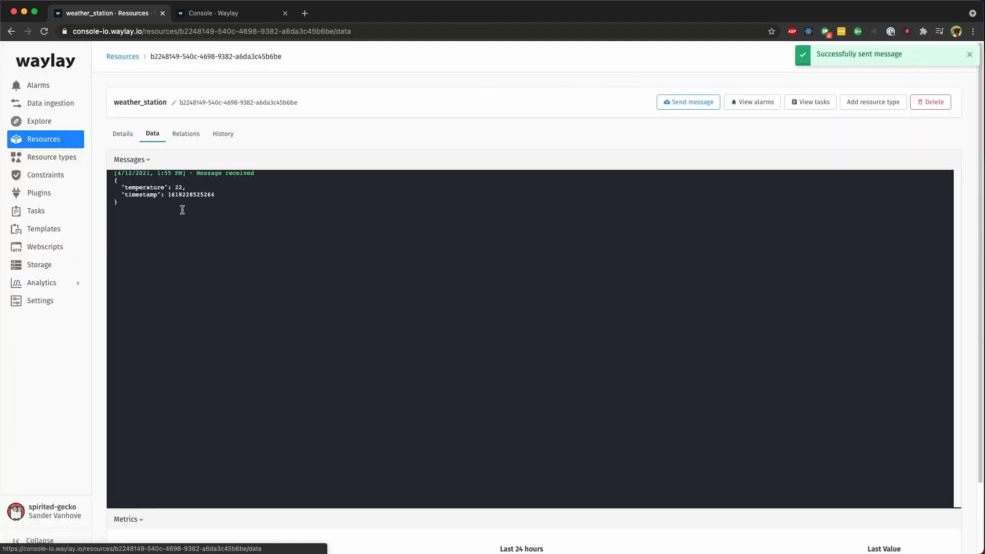
click(136, 159)
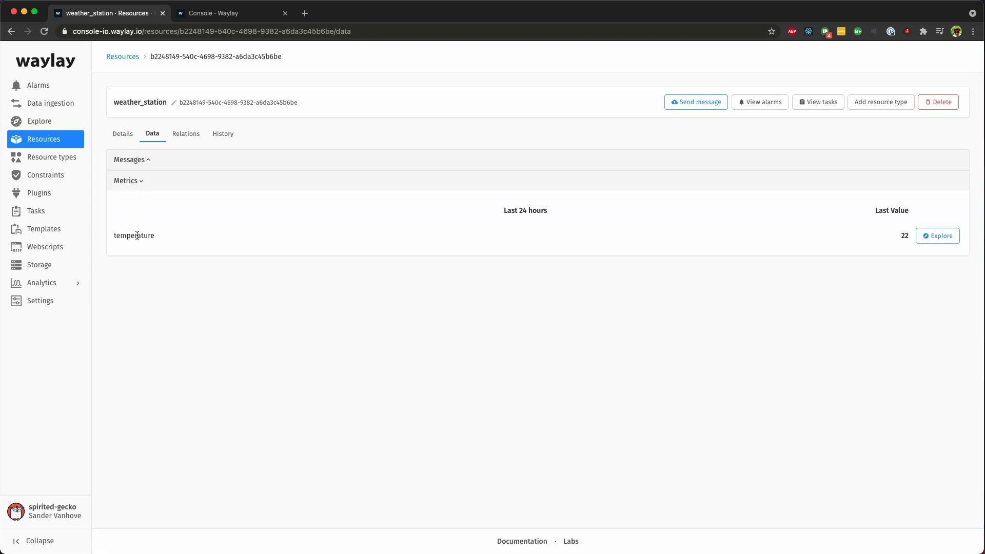
double_click(132, 235)
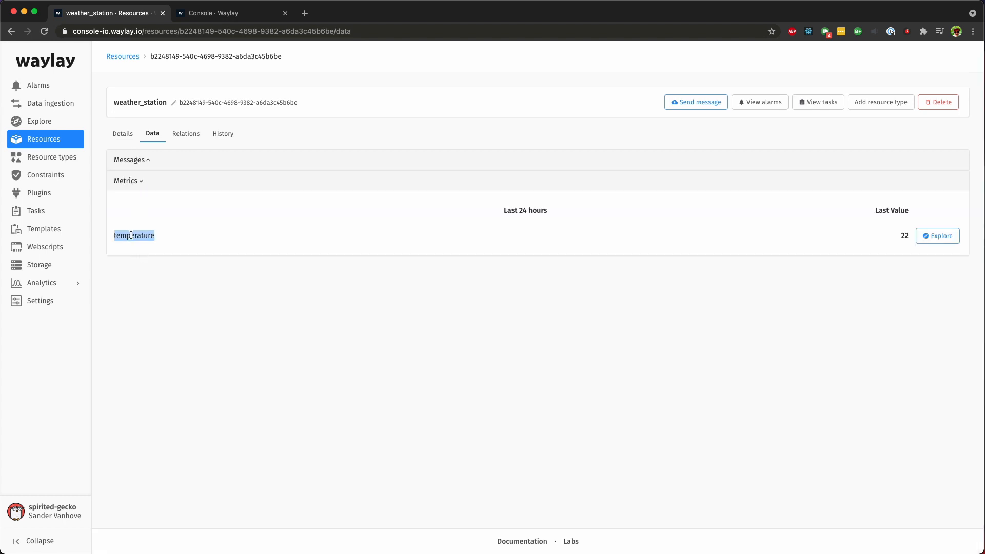
click(902, 236)
drag(901, 237, 907, 237)
Step: Start a new template and add a stream block to the canvas
click(25, 229)
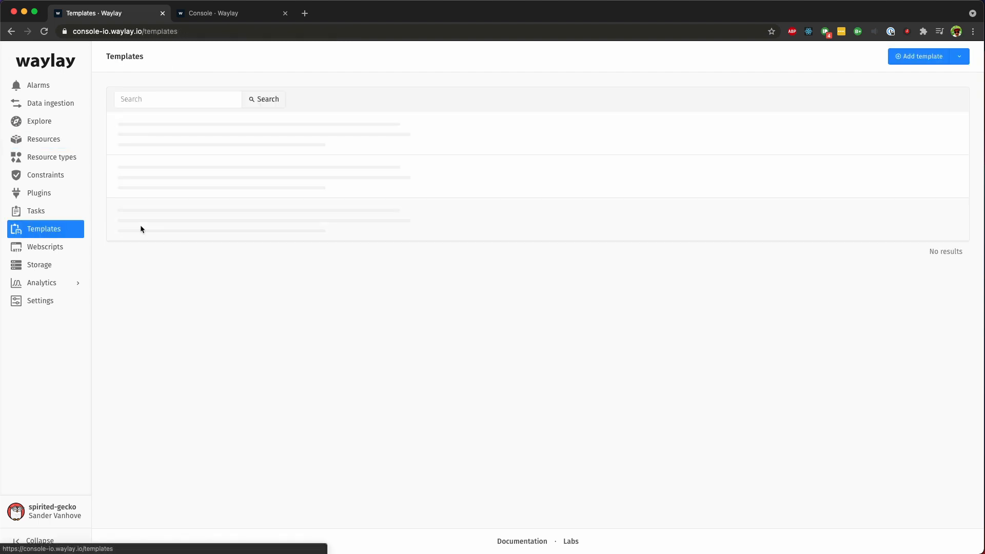
click(917, 58)
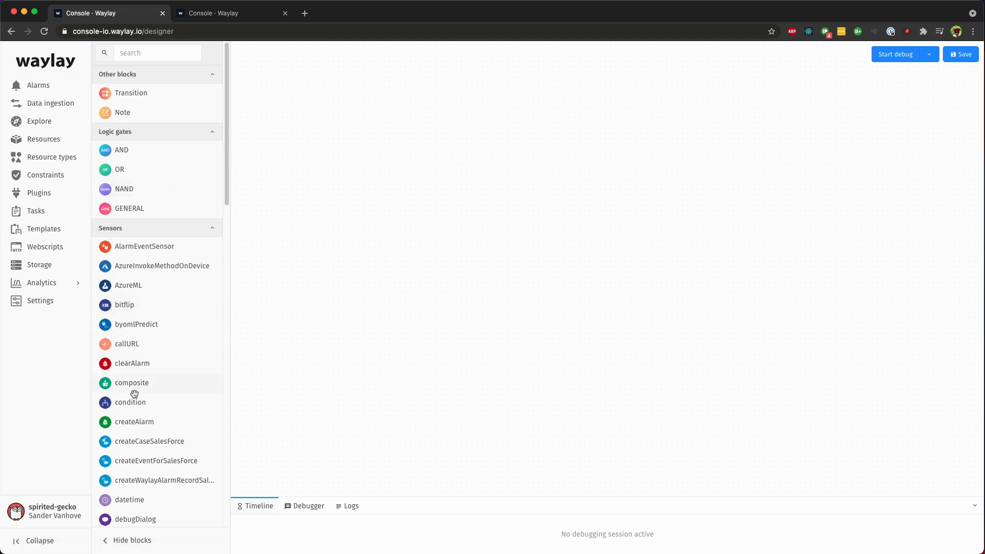
scroll(133, 466, down, 6)
scroll(134, 467, up, 6)
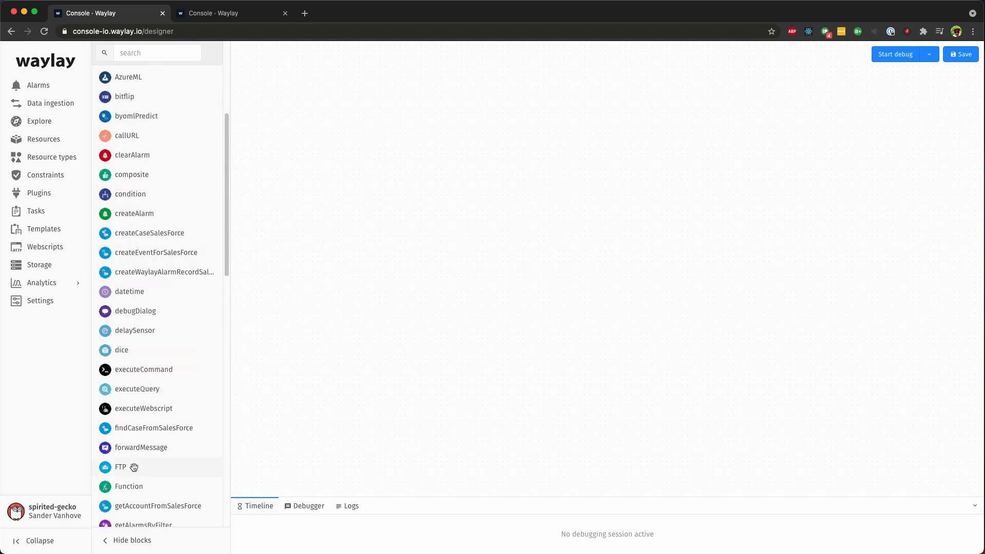
scroll(134, 466, up, 1)
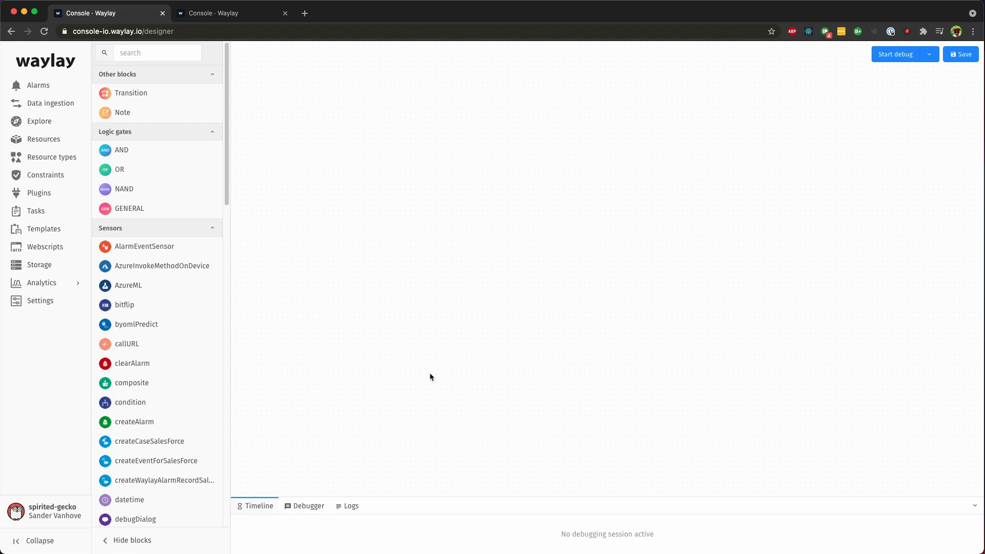
click(161, 53)
text(stream)
drag(170, 244, 375, 253)
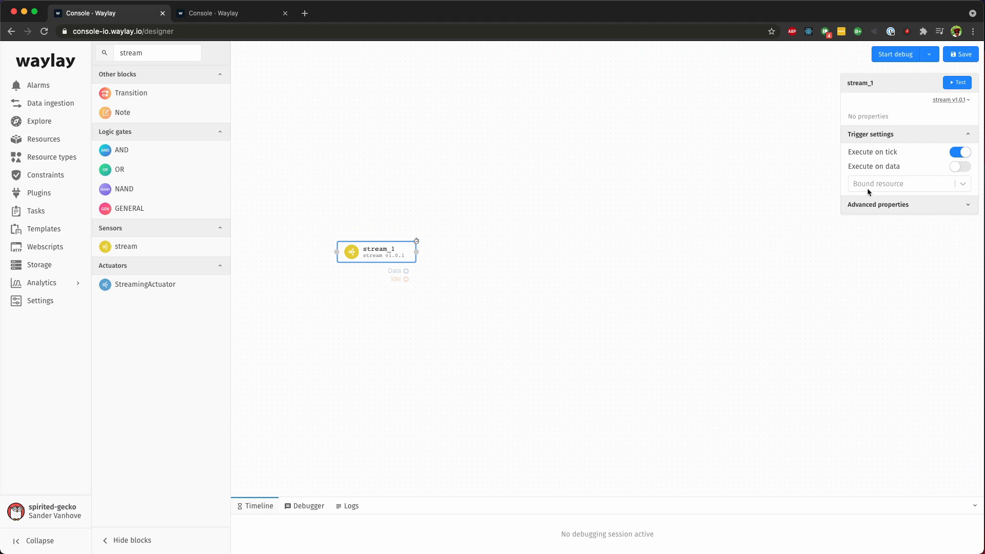
Step: Bind the stream block to resource $, turn on Execute on data and turn off Execute on tick
click(902, 186)
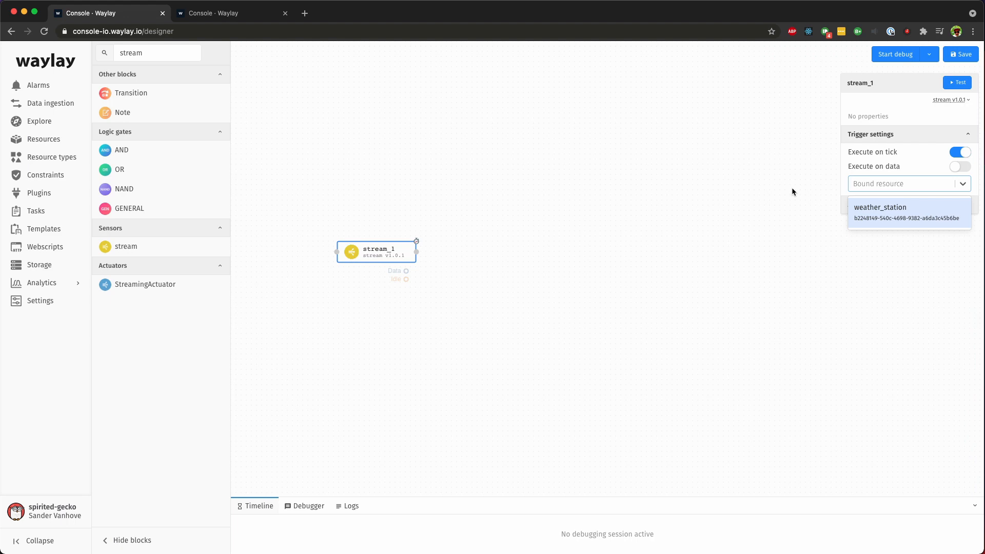
text($)
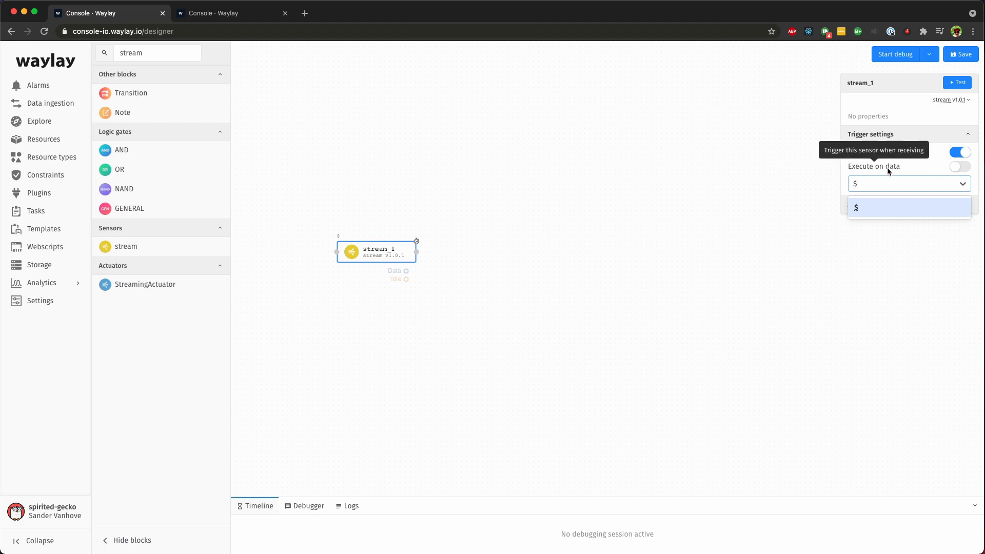
click(966, 169)
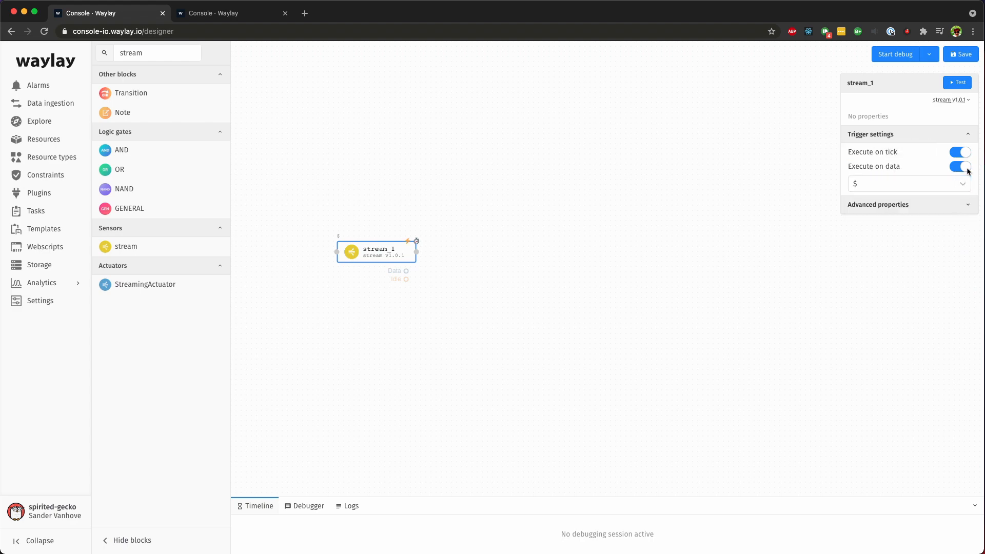
click(965, 154)
Step: Start a Reactive debug session for the template bound to the weather_station resource
click(927, 55)
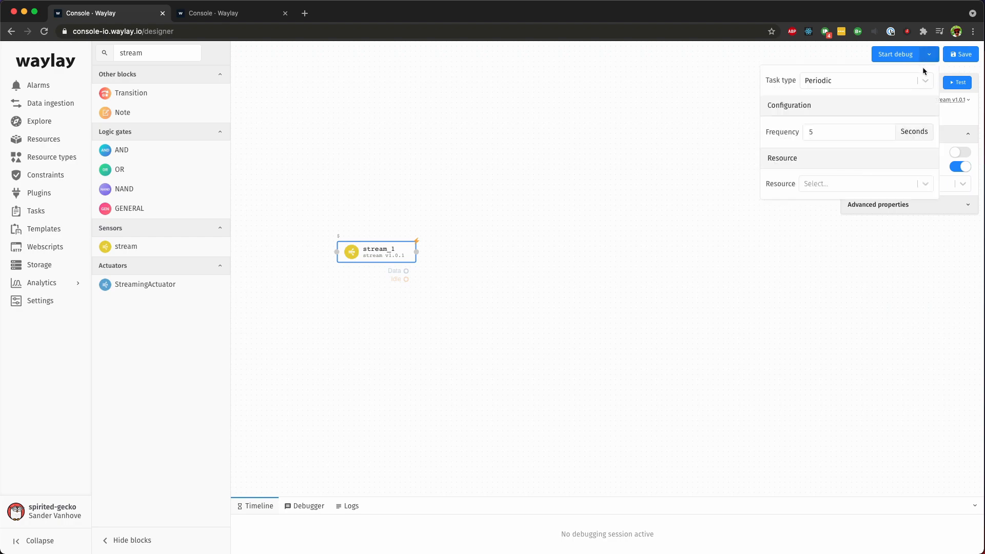
click(925, 82)
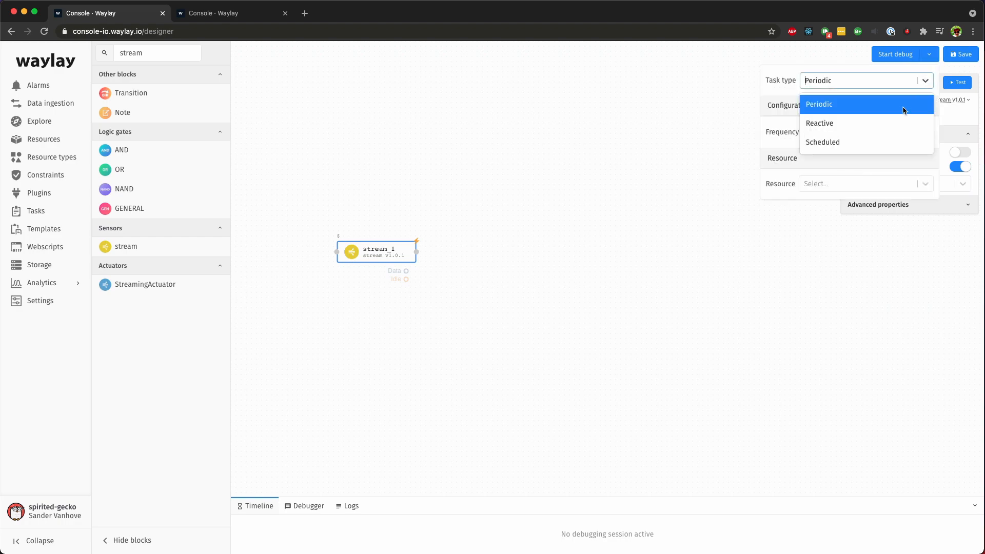
click(841, 125)
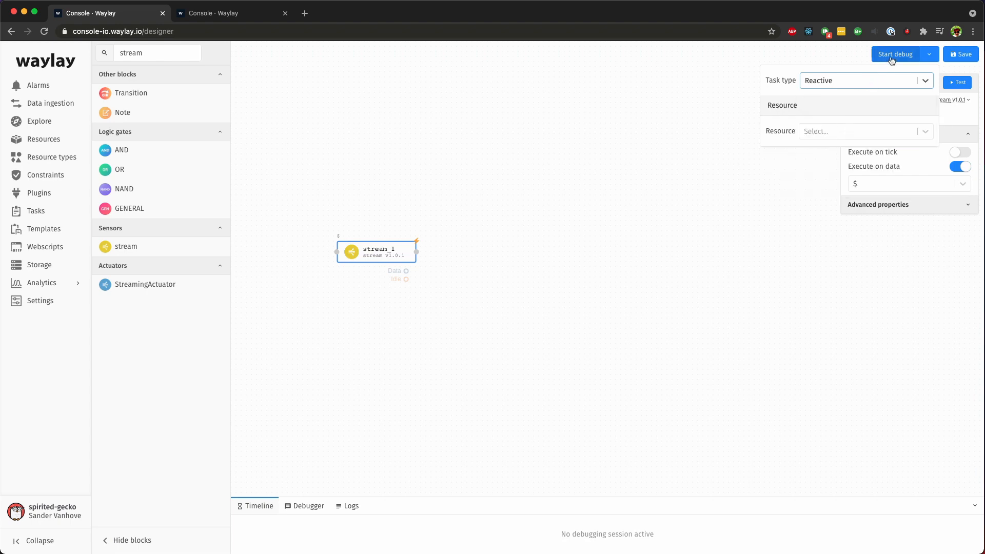
click(860, 135)
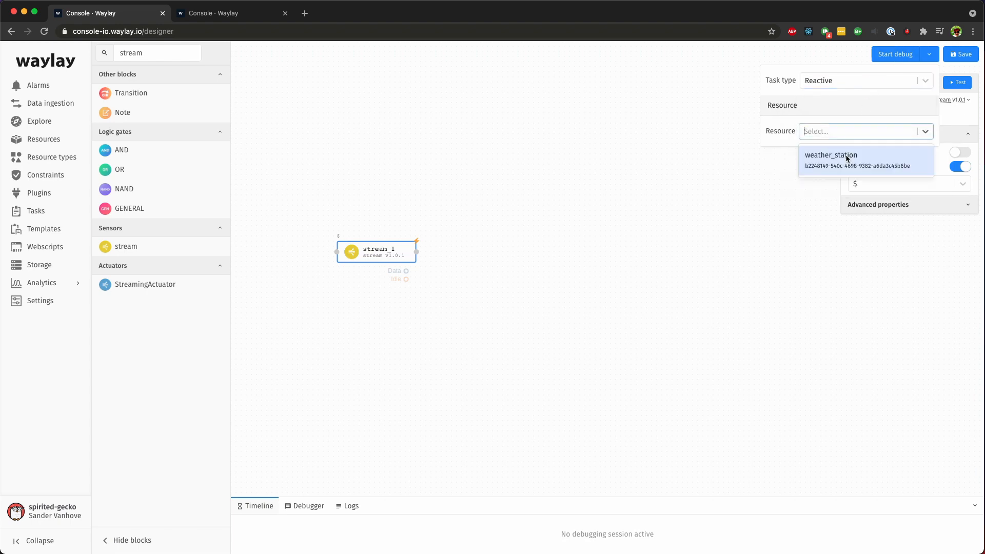
click(846, 160)
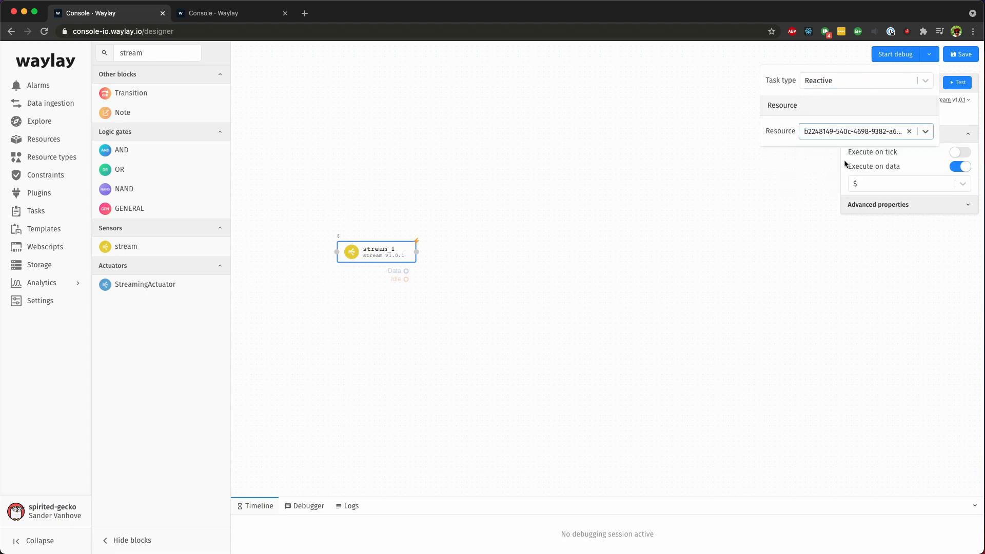
click(894, 55)
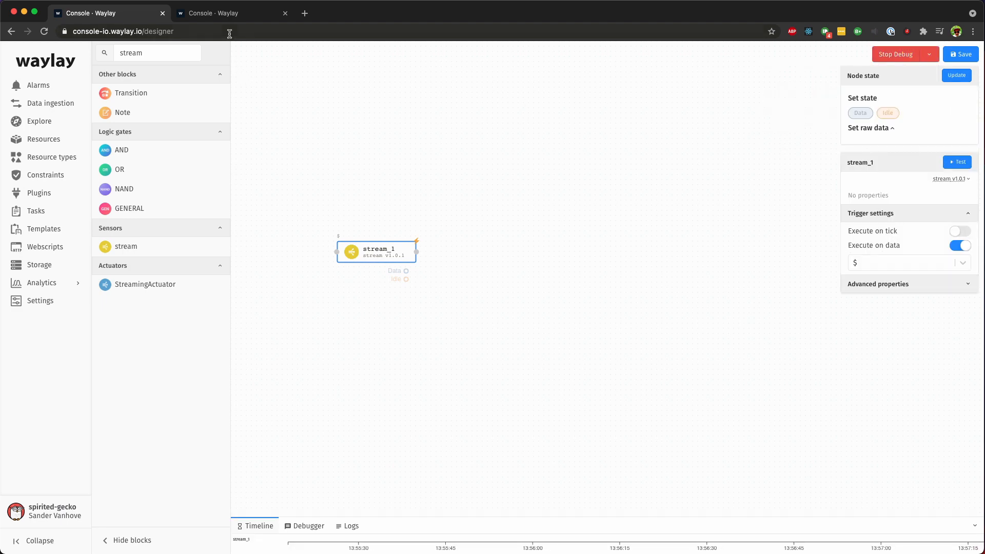
Step: Resend the temperature message to weather_station from the second browser tab and return to the designer
click(229, 15)
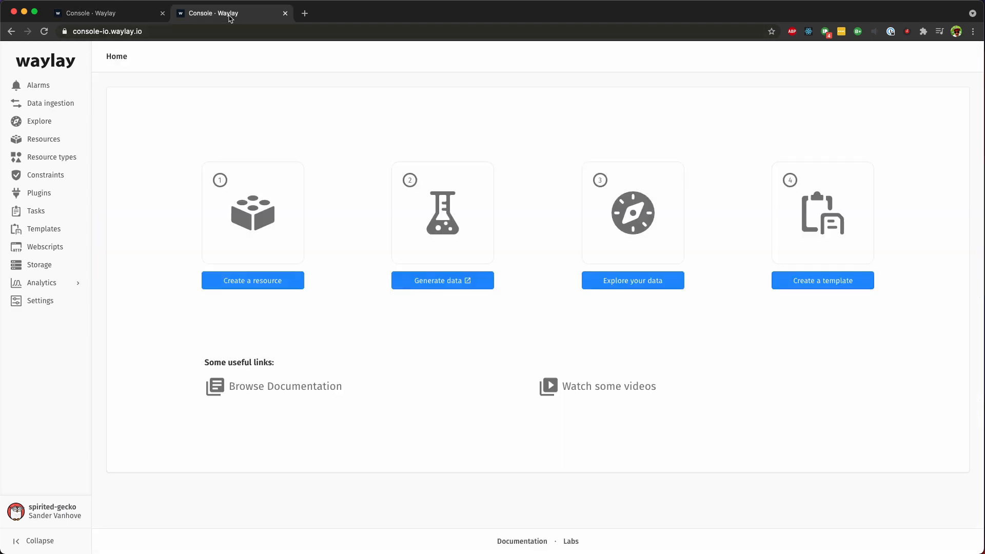
click(45, 140)
click(160, 125)
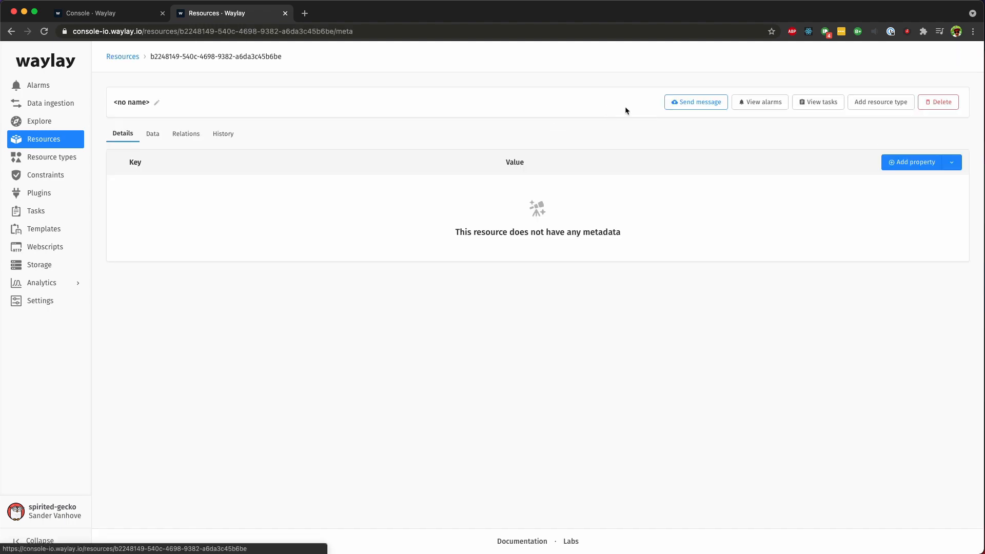
click(712, 103)
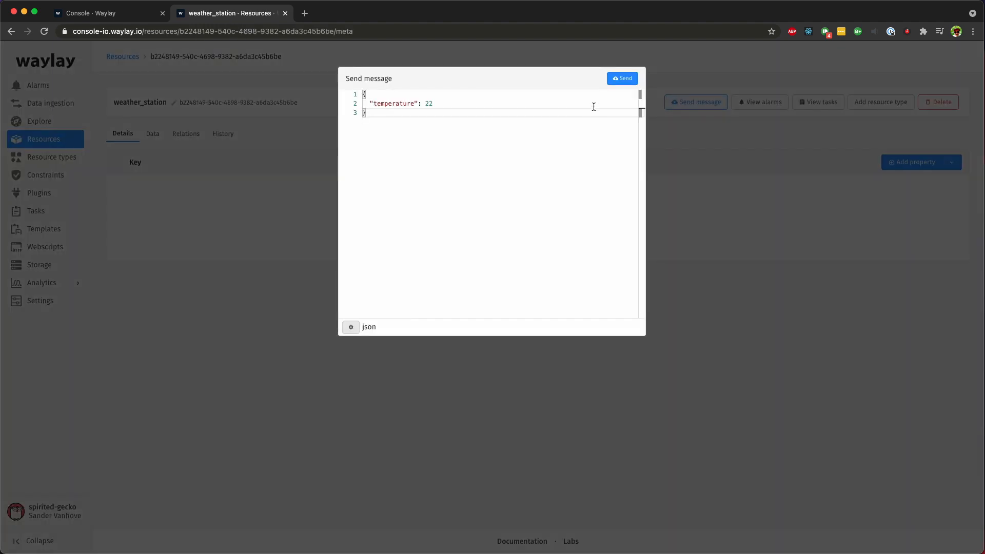
click(618, 82)
key(ctrl+shift+Tab)
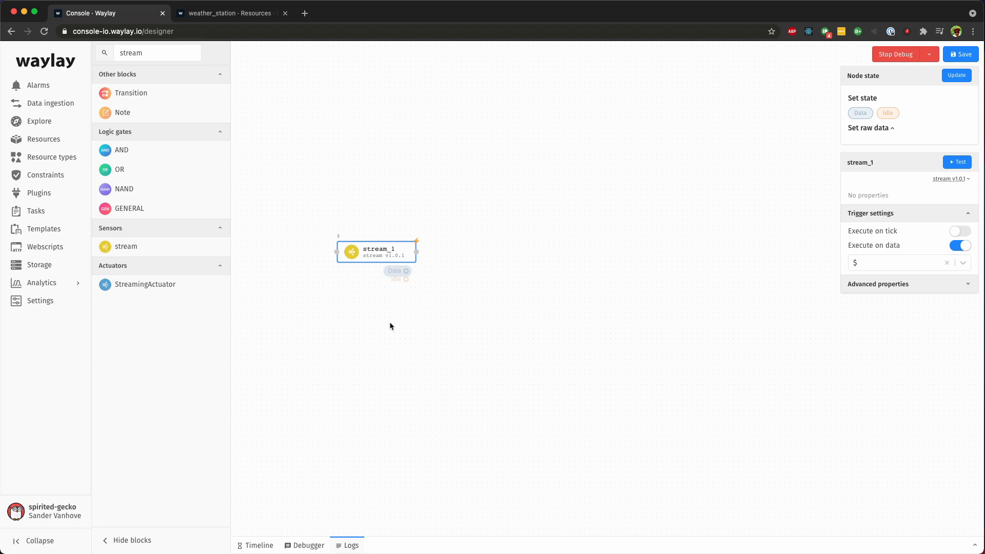
Step: Examine the stream node's raw data in the debug logs and stop the debug session
click(349, 544)
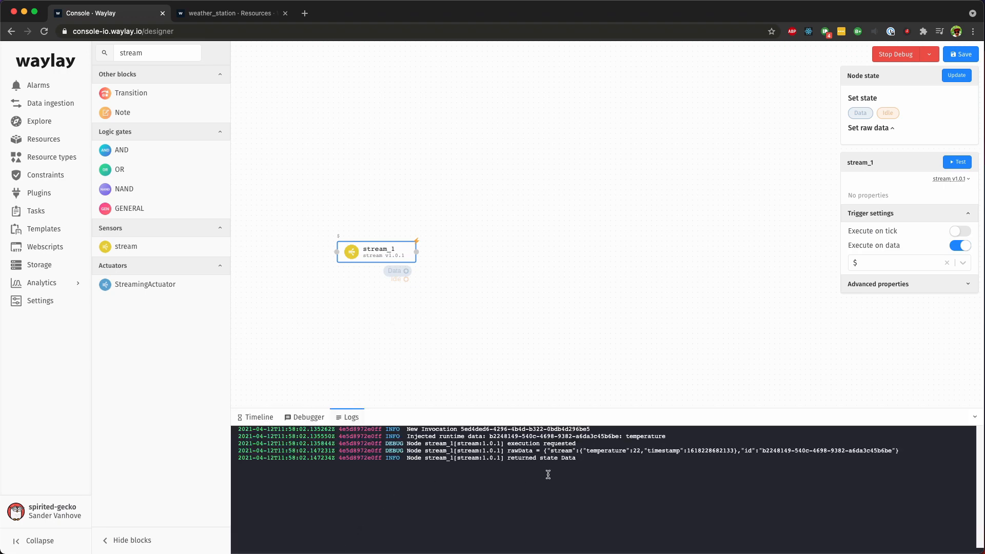
drag(579, 450, 737, 451)
click(772, 481)
click(879, 56)
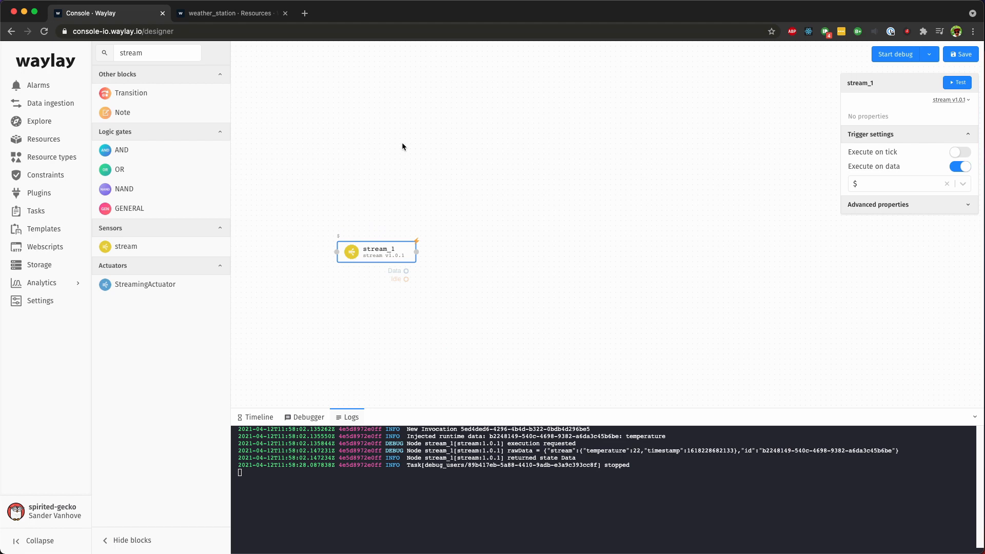
Step: Search for the condition block and place it on the canvas to the right of the stream block
click(150, 53)
double_click(150, 53)
text(condi)
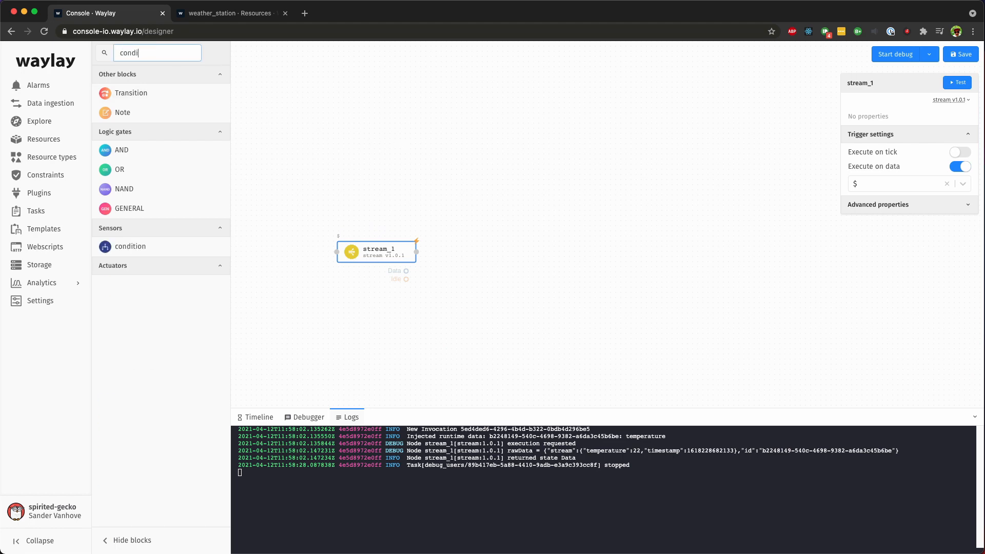
drag(136, 245, 497, 251)
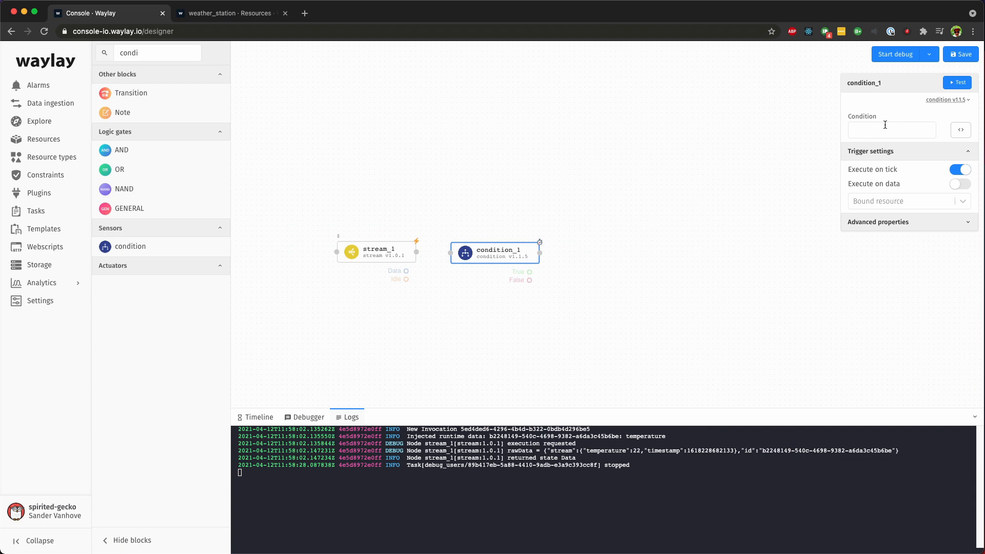
Step: Set the condition to ${nodes.stream_1.rawData.stream.temperature} >= 34 and connect the stream's Data output to the condition block
click(961, 133)
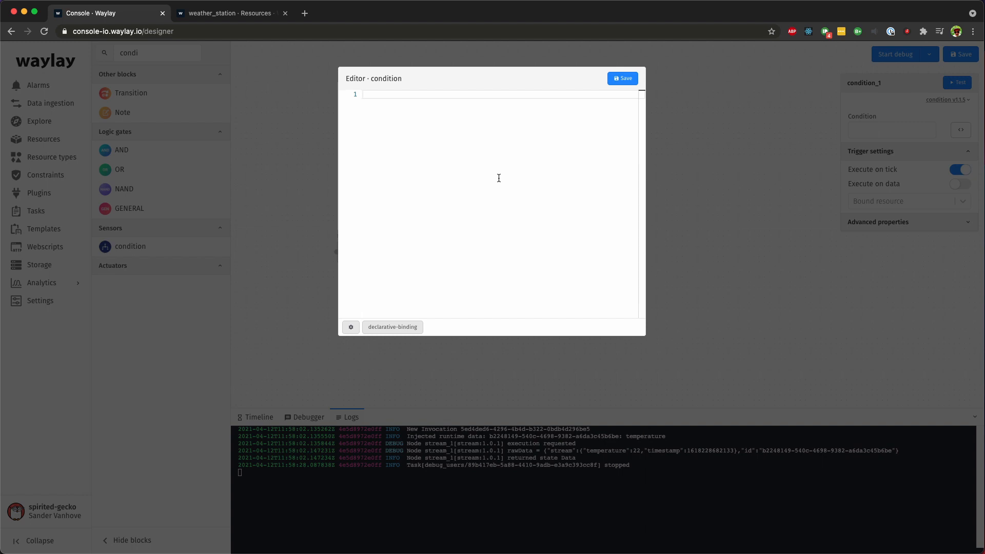
text(${)
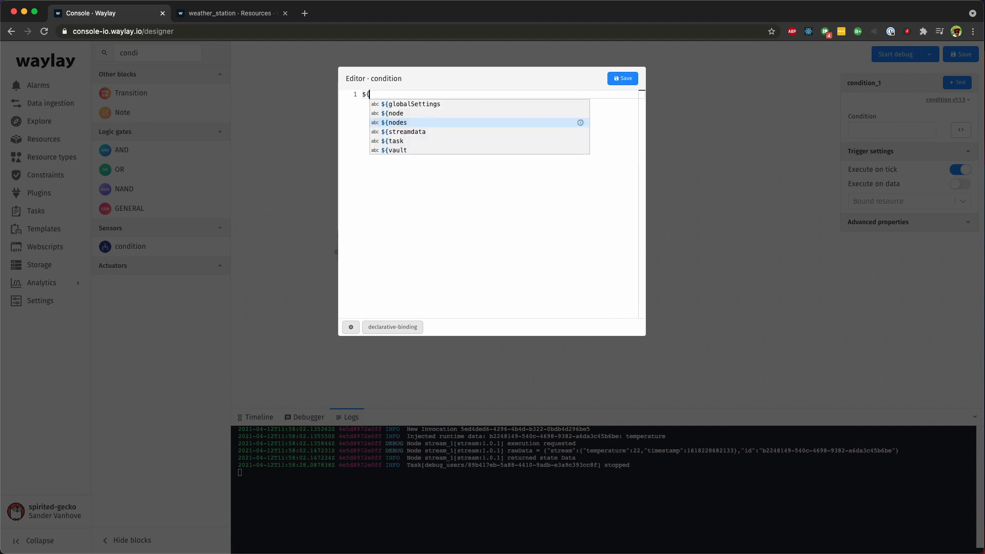
text(nodes.stream_1)
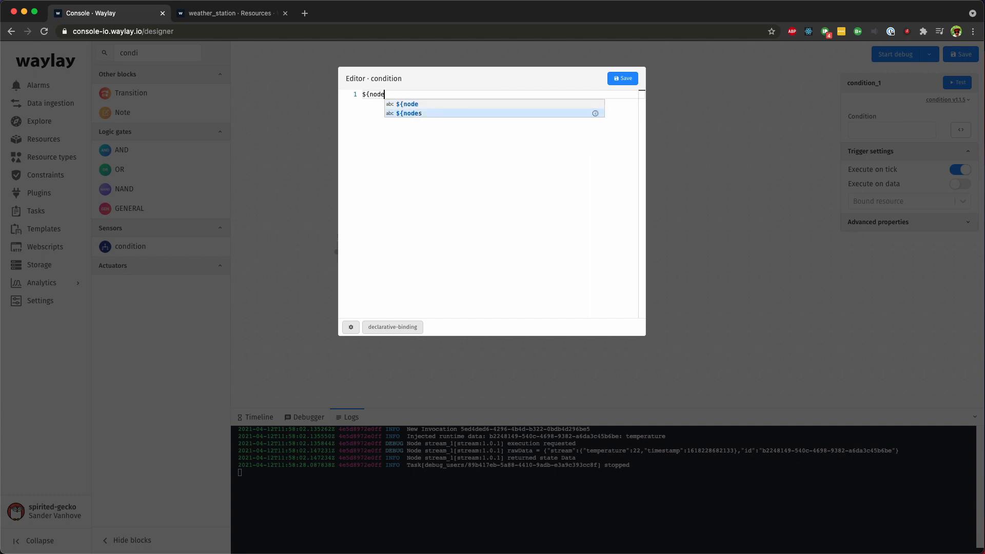
text(.rawData)
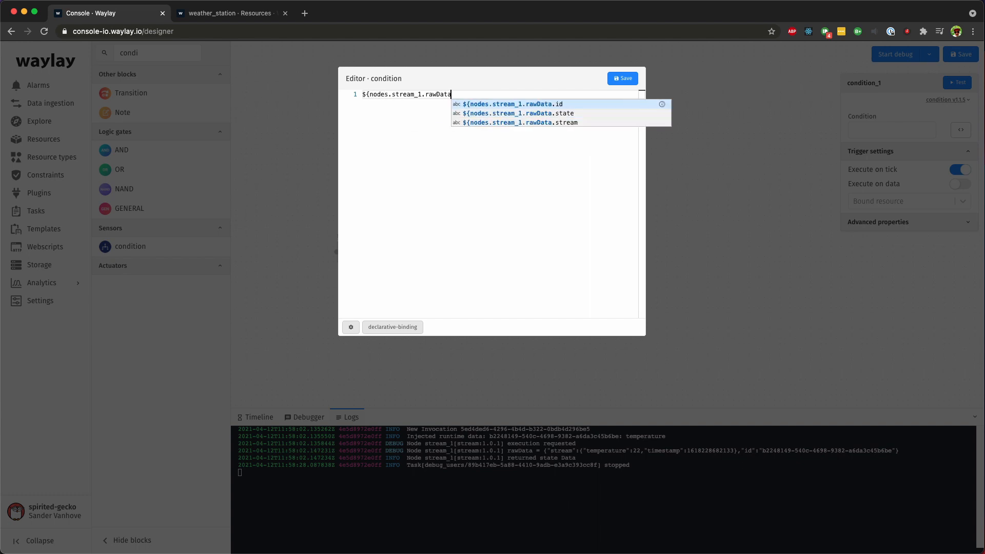
text(.stream.)
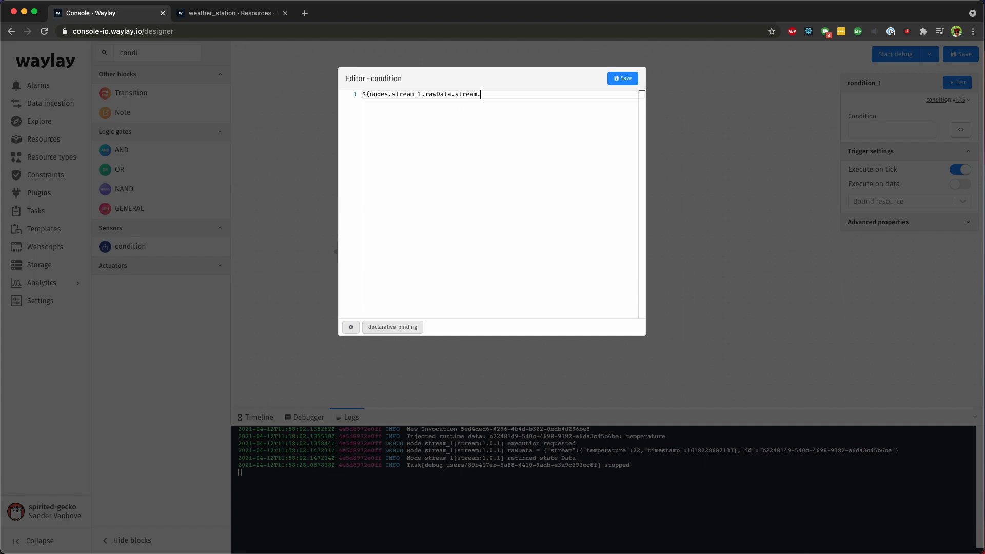
text(temperature})
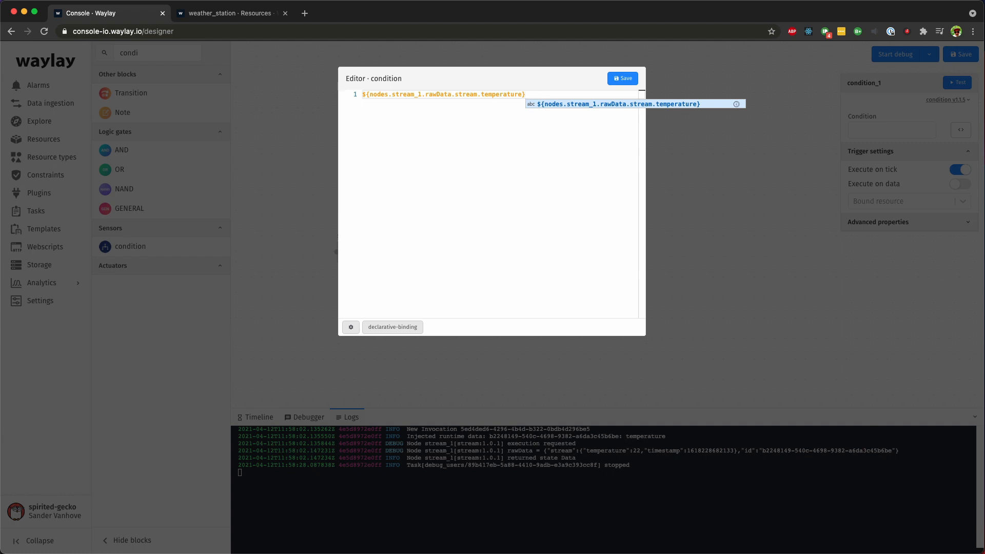
text(>)
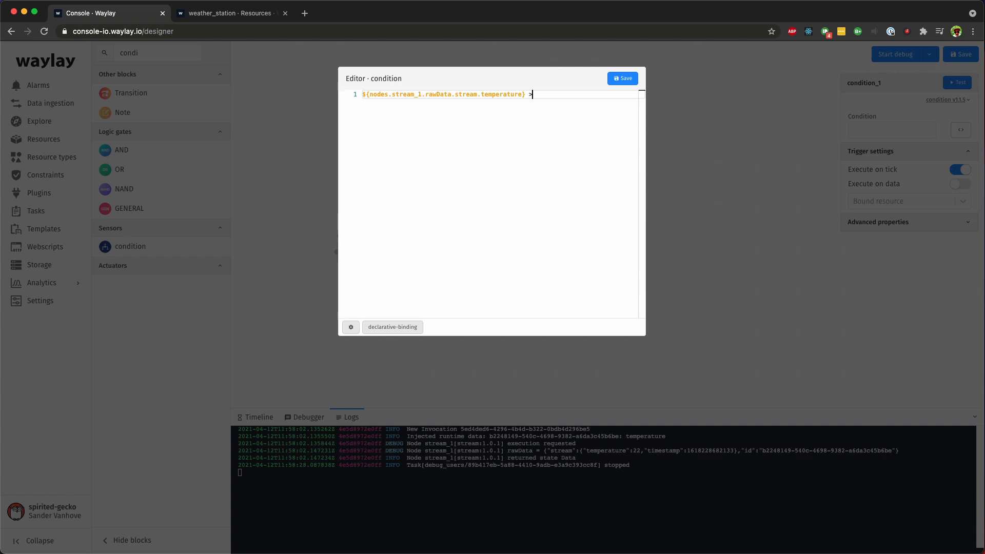
text(= 34)
click(622, 80)
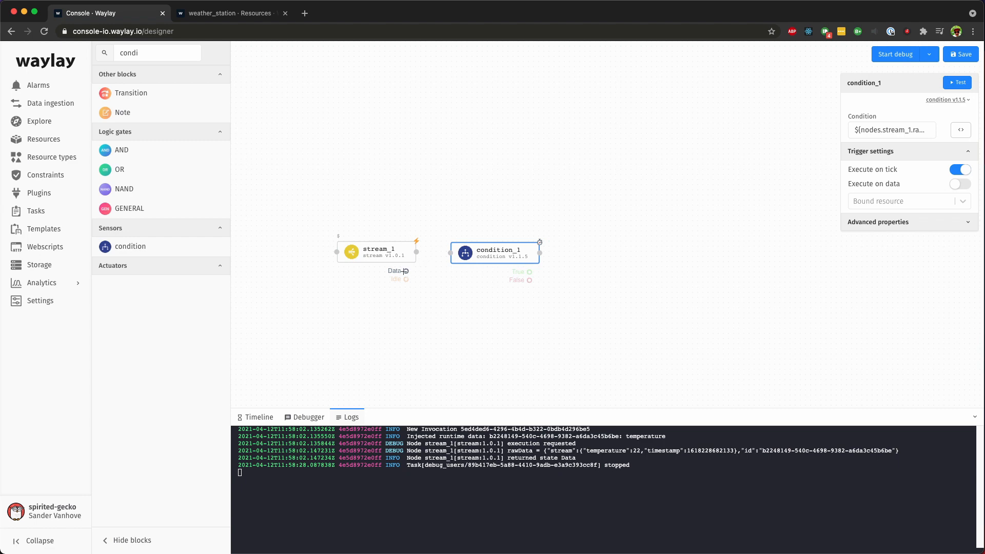
drag(410, 271, 453, 252)
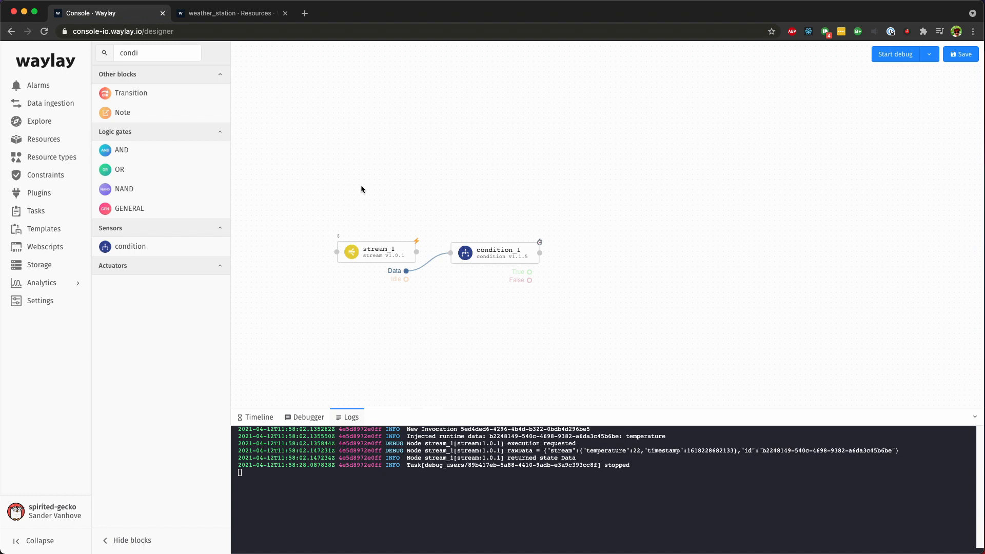
Step: Search for the createAlarm block and place it on the canvas to the right of the condition block
double_click(154, 54)
text(create)
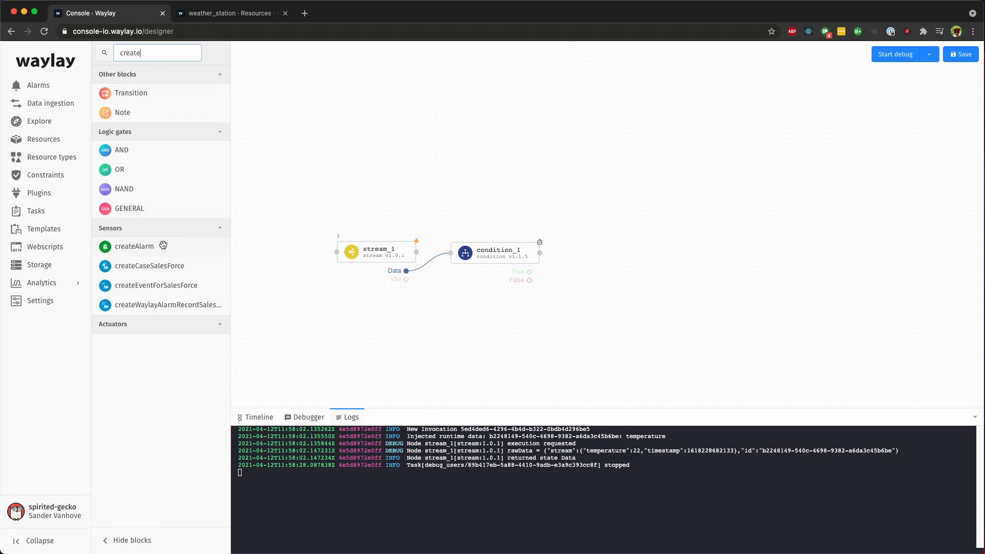
drag(162, 246, 629, 256)
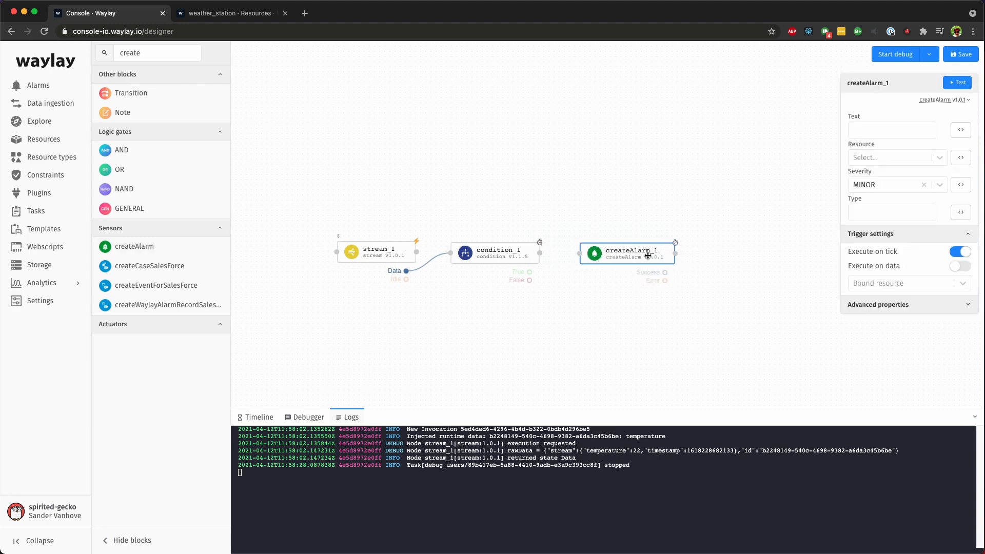
Step: Set the createAlarm block's severity to MAJOR and its type to HEAT
click(936, 190)
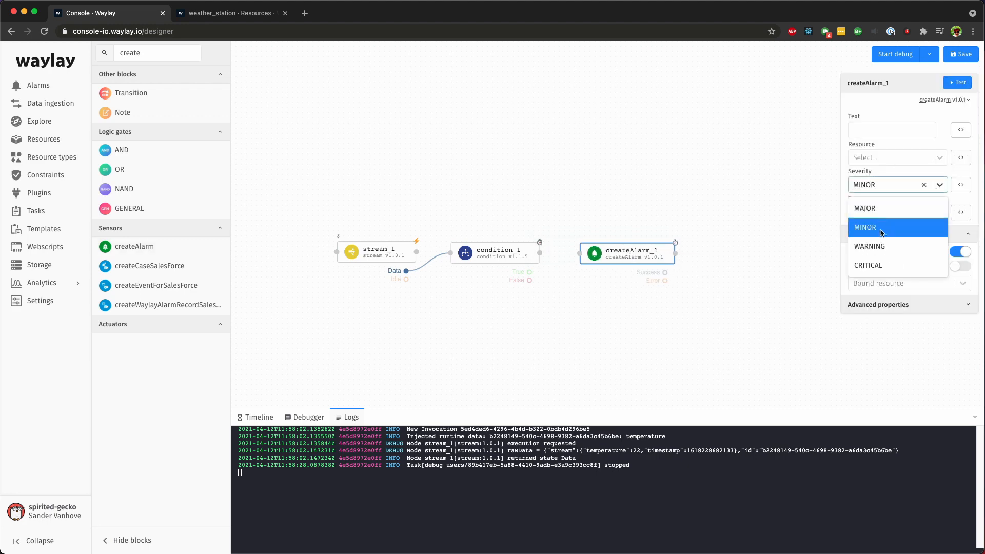
click(883, 208)
click(885, 212)
text(HEAT)
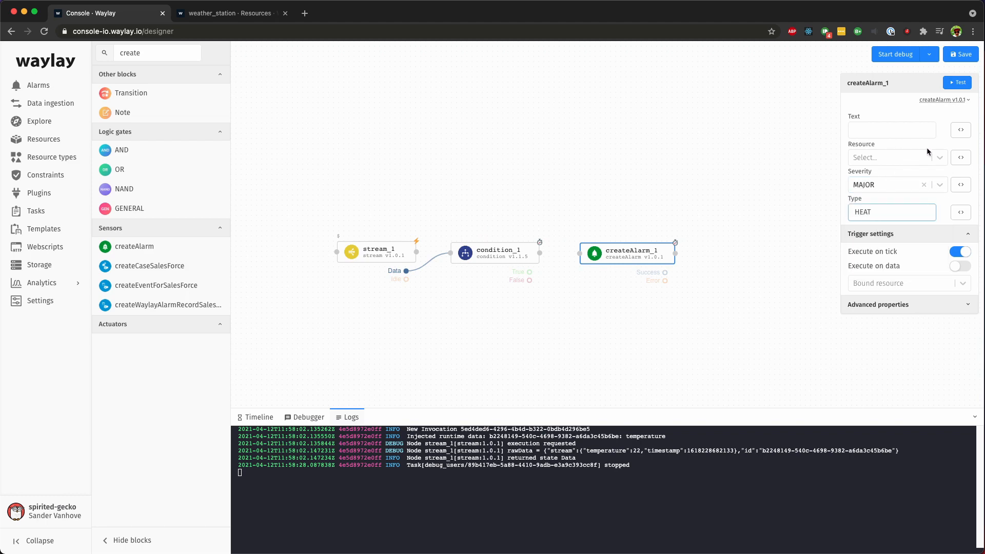
Step: Set the createAlarm block's resource expression to ${task.RESOURCE} in the editor and save it
click(961, 158)
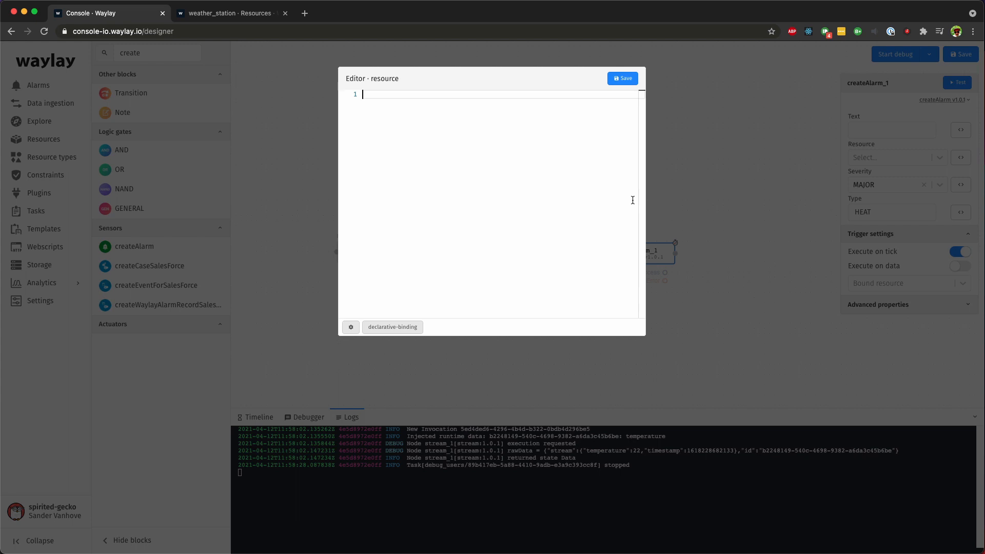
text(${ta)
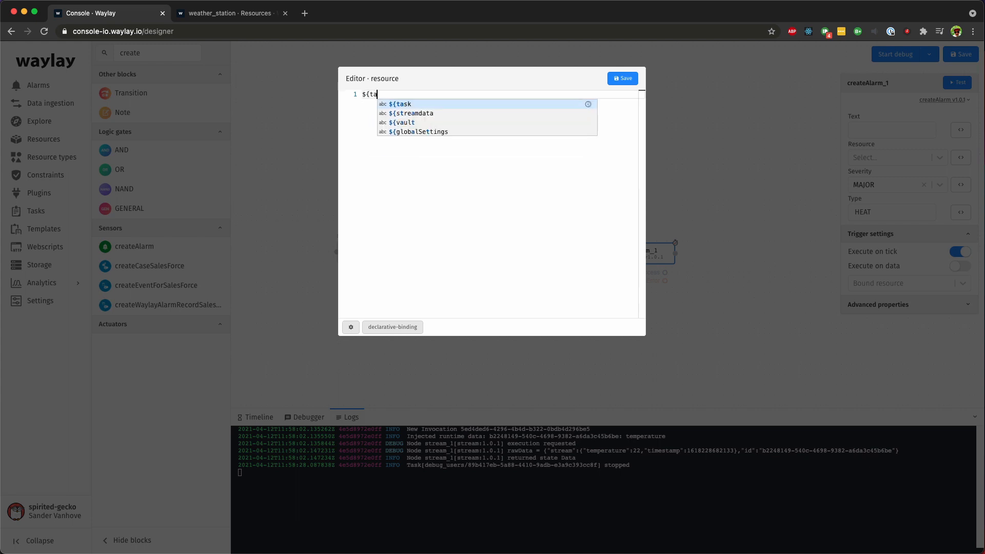
text(sk)
key(Return)
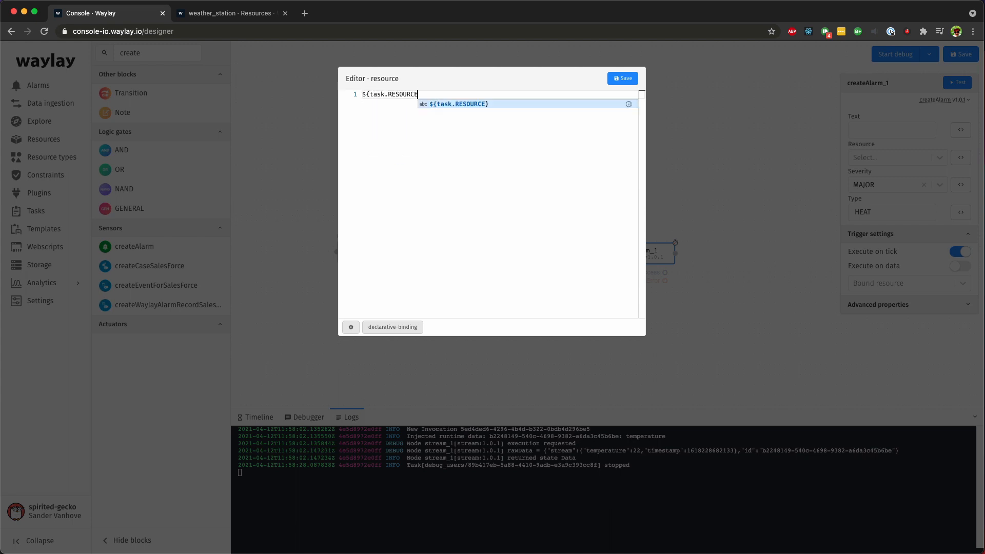
text(})
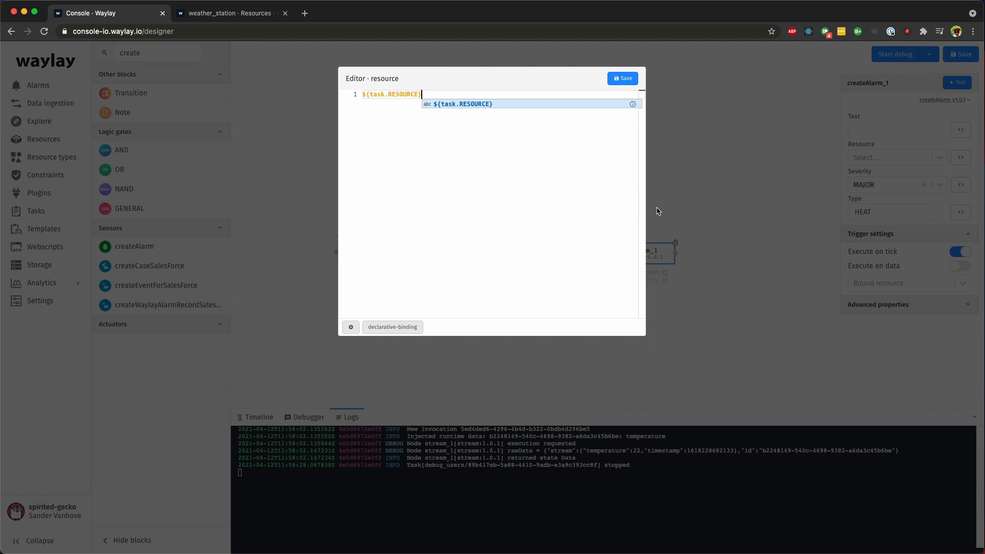
click(626, 79)
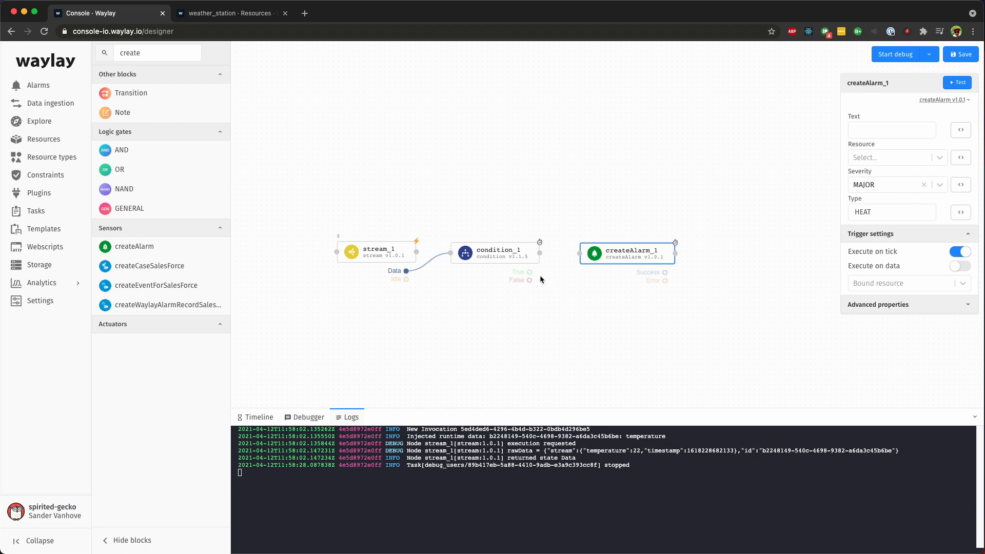
Step: Connect the condition's True output to the createAlarm block and start a debug session
drag(529, 272, 572, 260)
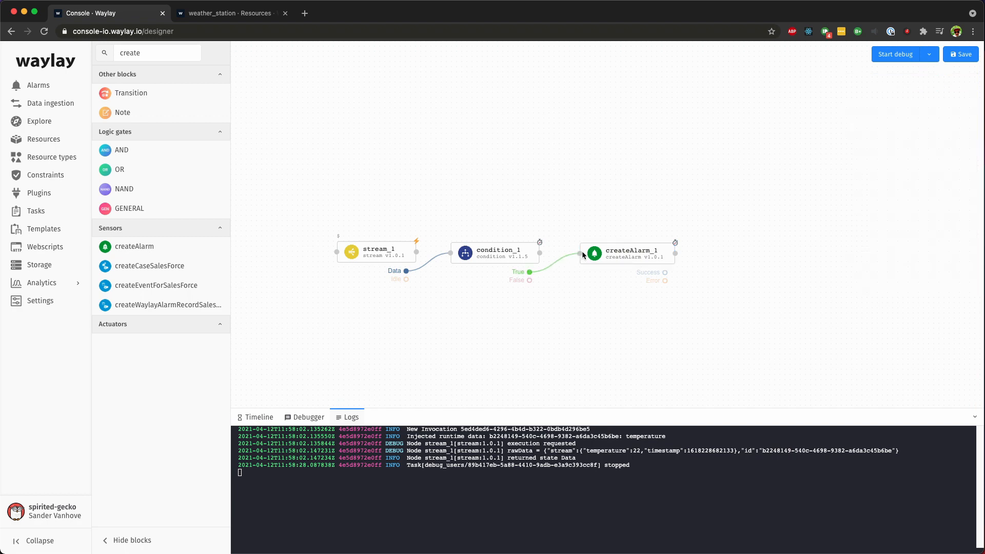
click(884, 53)
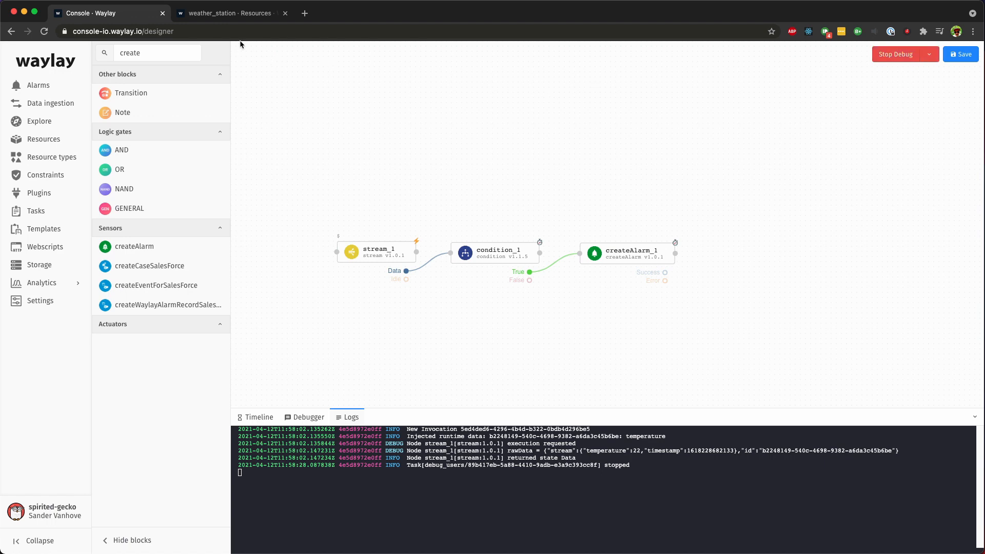
Step: Send the temperature 22 message to weather_station from the second browser tab and return to the designer
click(236, 14)
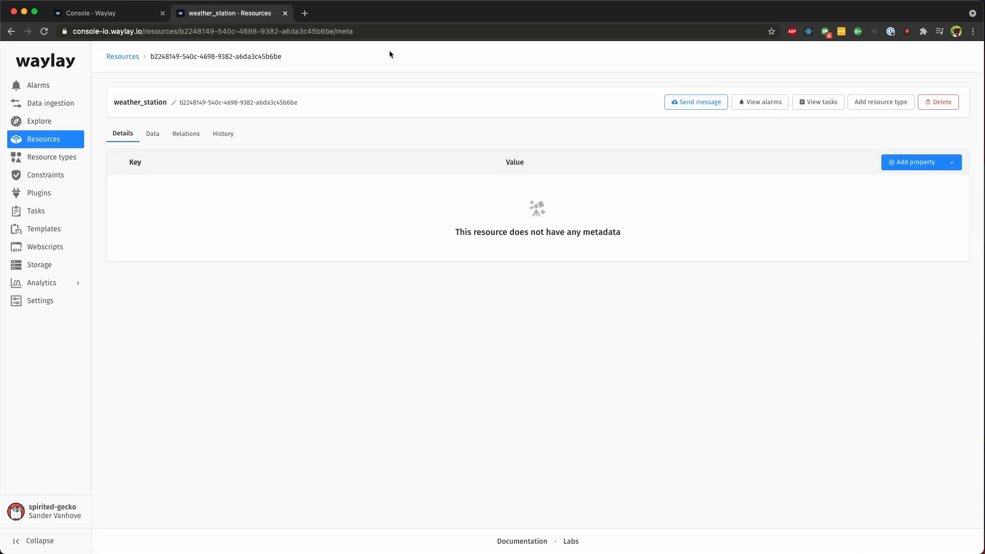
click(711, 104)
text({   "temperature": 22 })
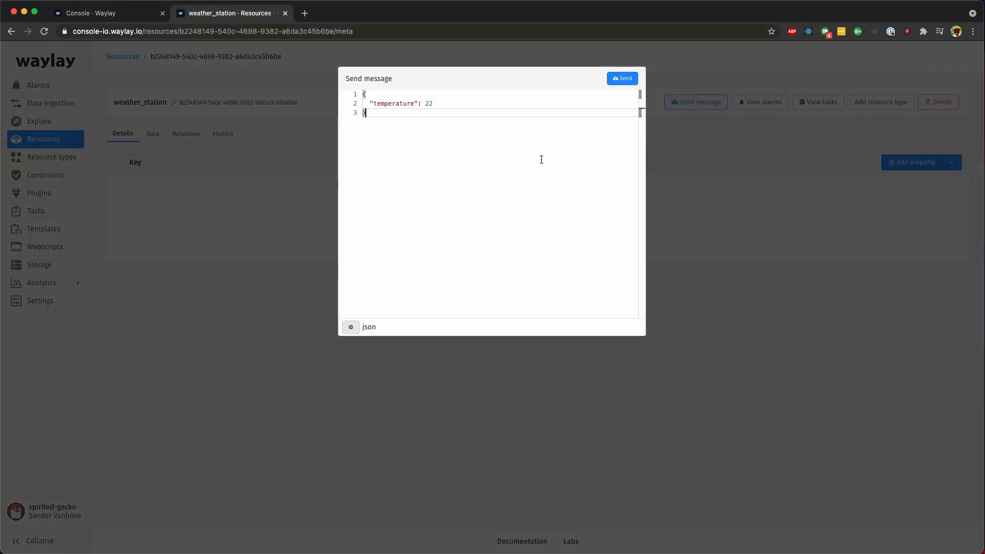
double_click(429, 103)
click(620, 79)
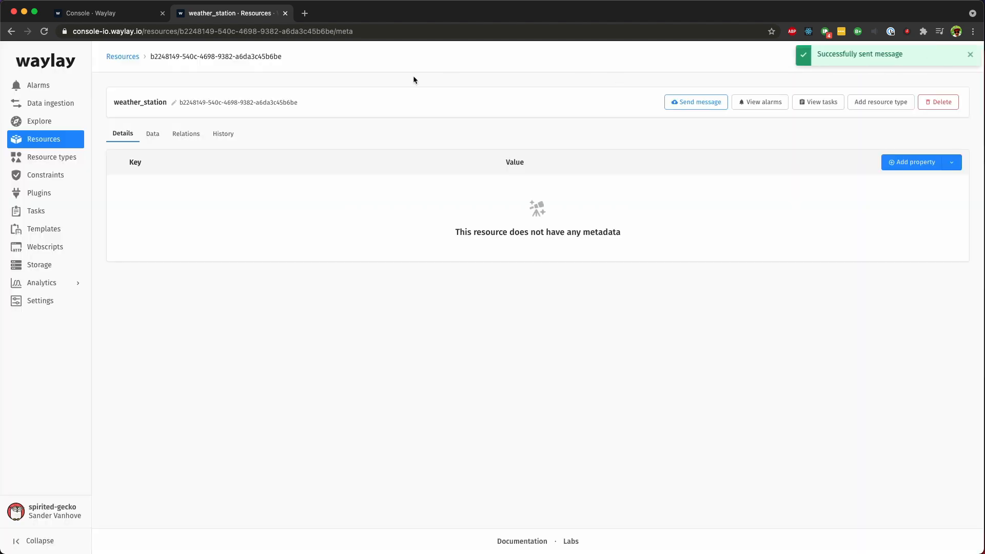
click(138, 15)
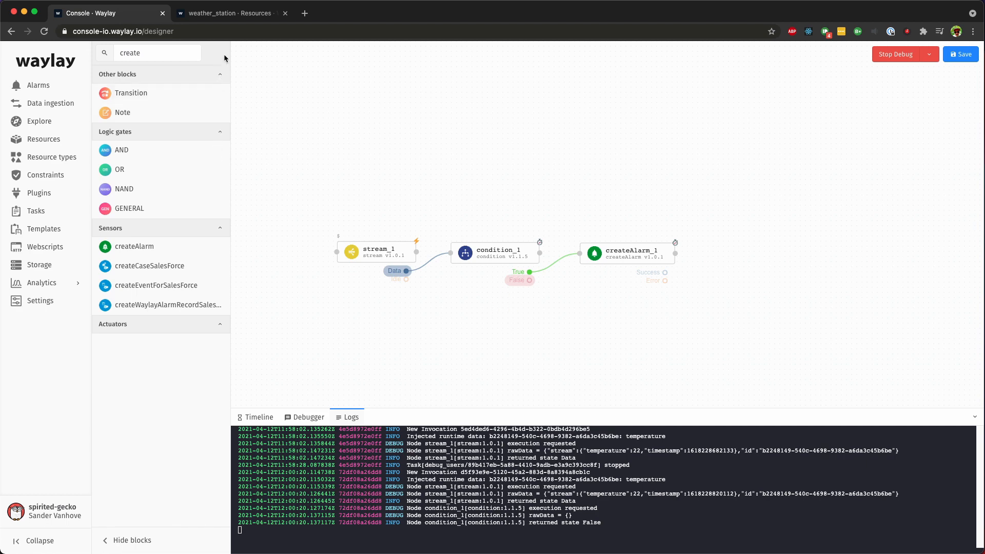
Step: Send a new message to weather_station with temperature 35 and return to the designer
click(228, 15)
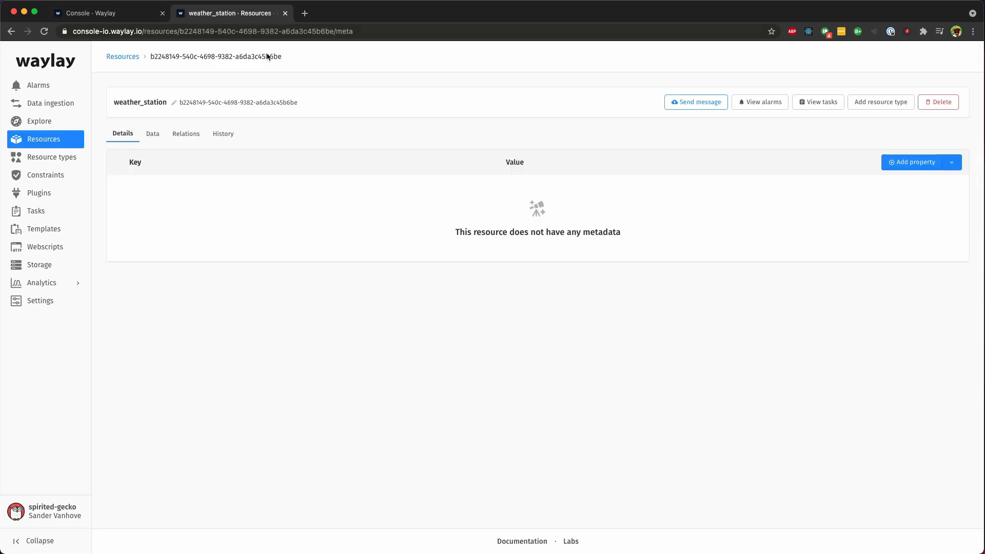
click(675, 101)
text({   "temperature": 22 })
click(458, 105)
key(BackSpace)
key(BackSpace)
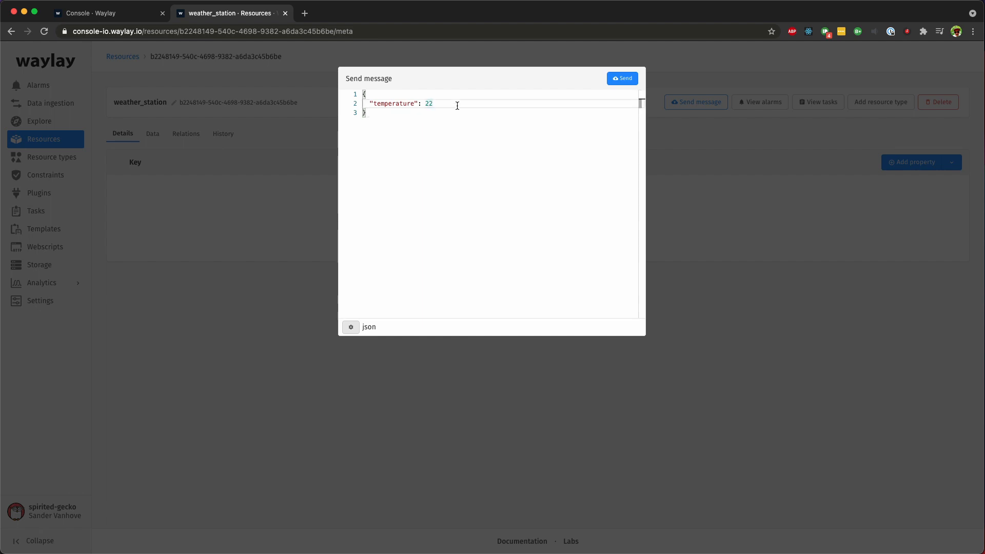
text(35)
click(622, 78)
click(102, 13)
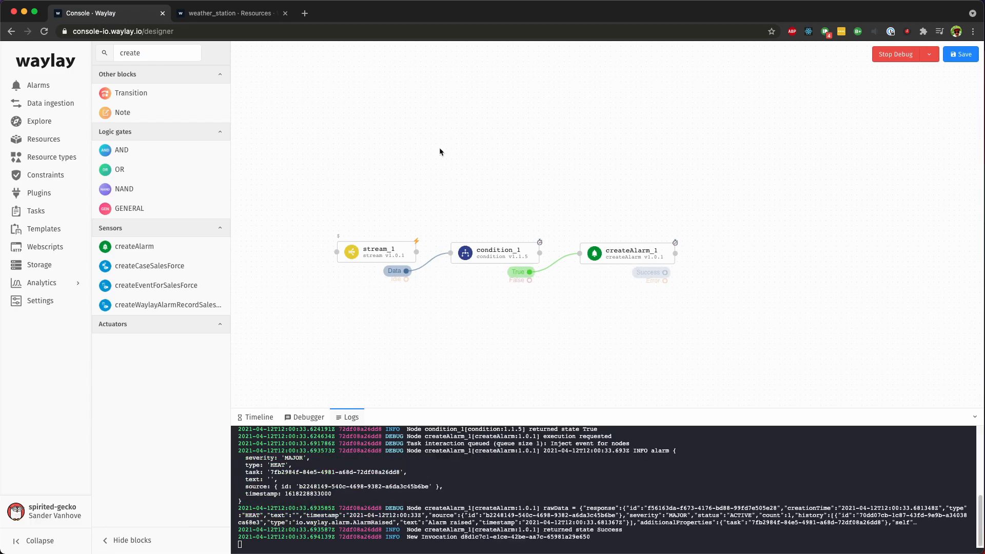
Step: Open the weather_station alarms list in the second tab and return to the designer
click(216, 14)
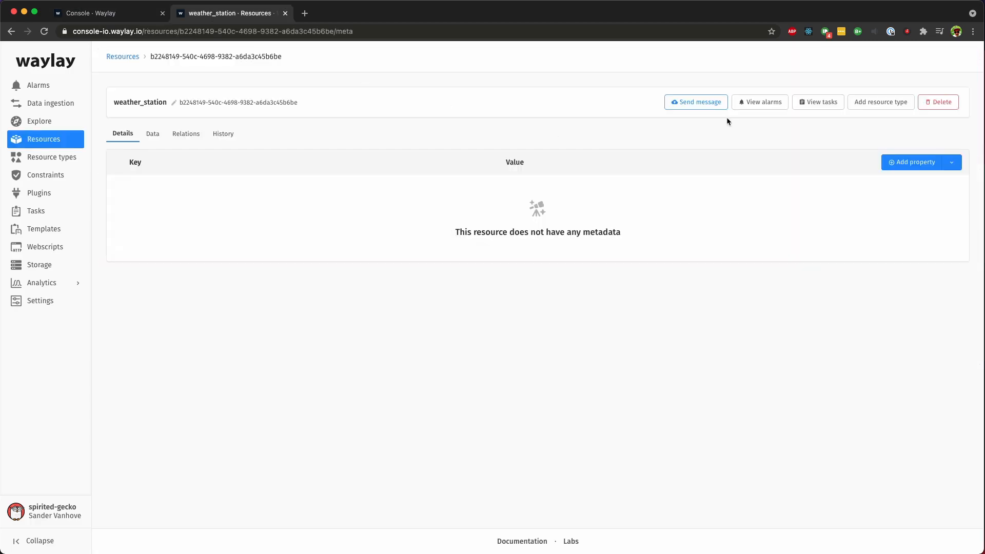
click(753, 103)
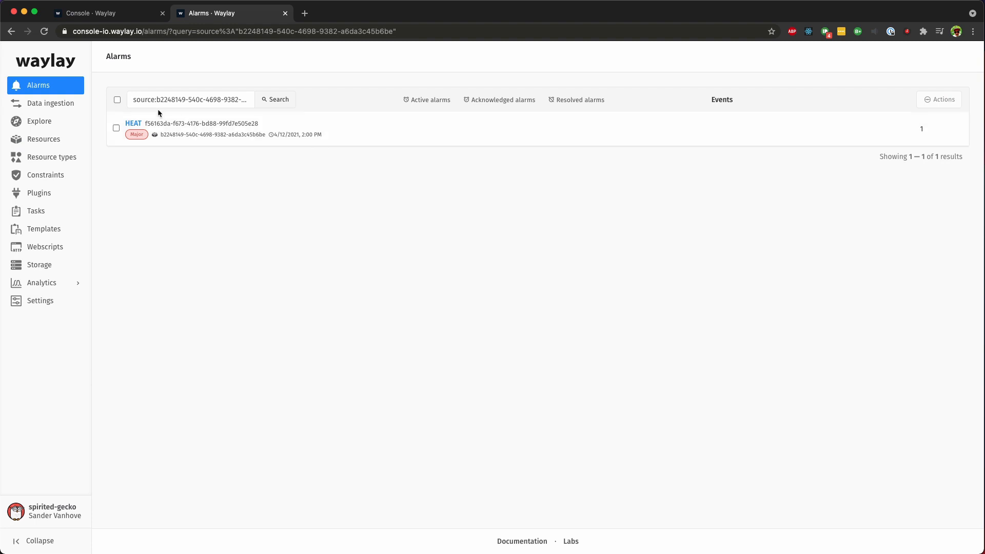
click(110, 14)
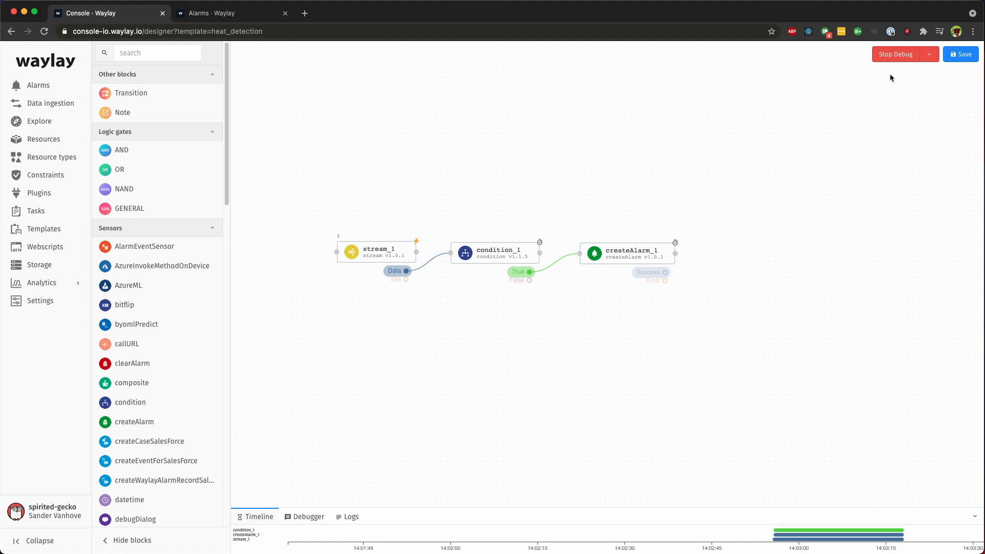
Step: Stop the debug session and save the template as heat_detection
click(896, 55)
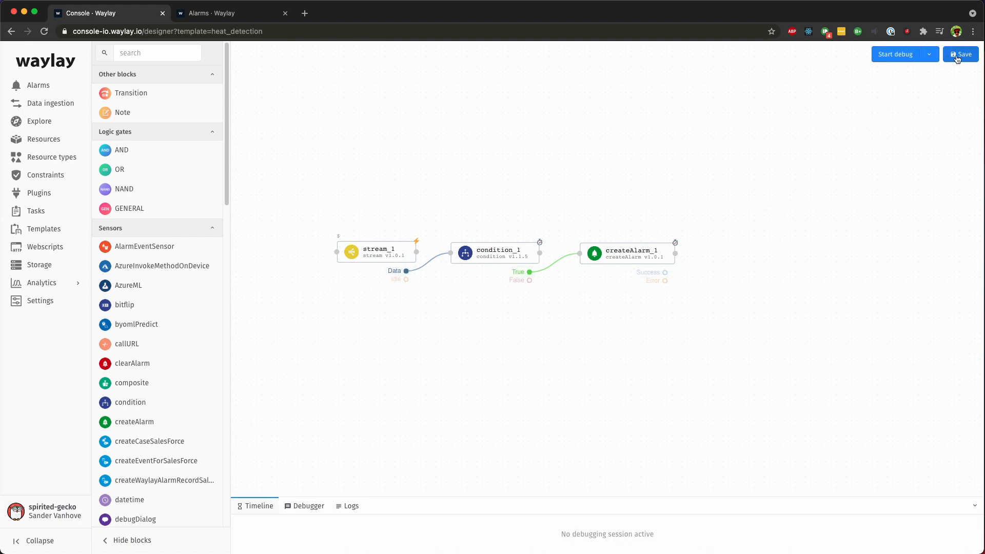
click(961, 53)
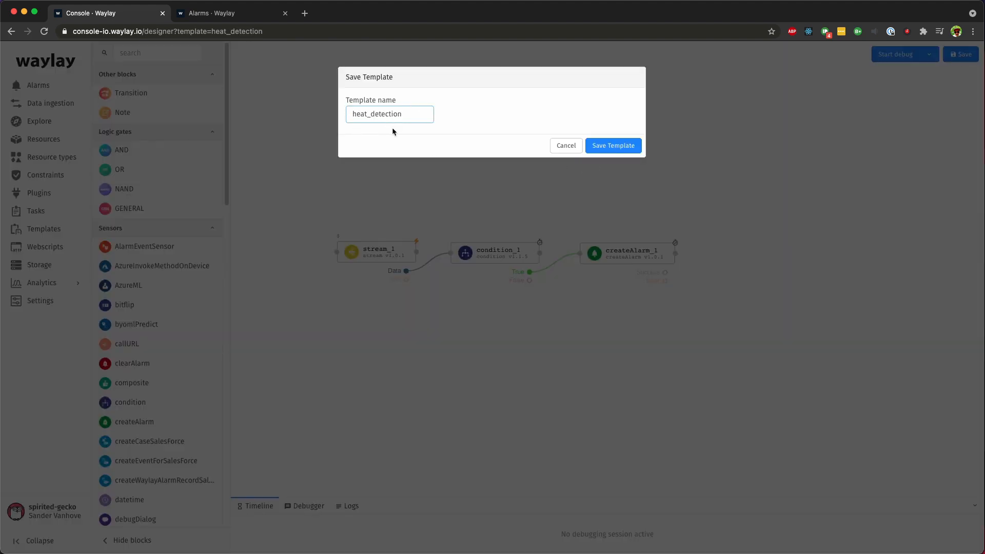
click(606, 148)
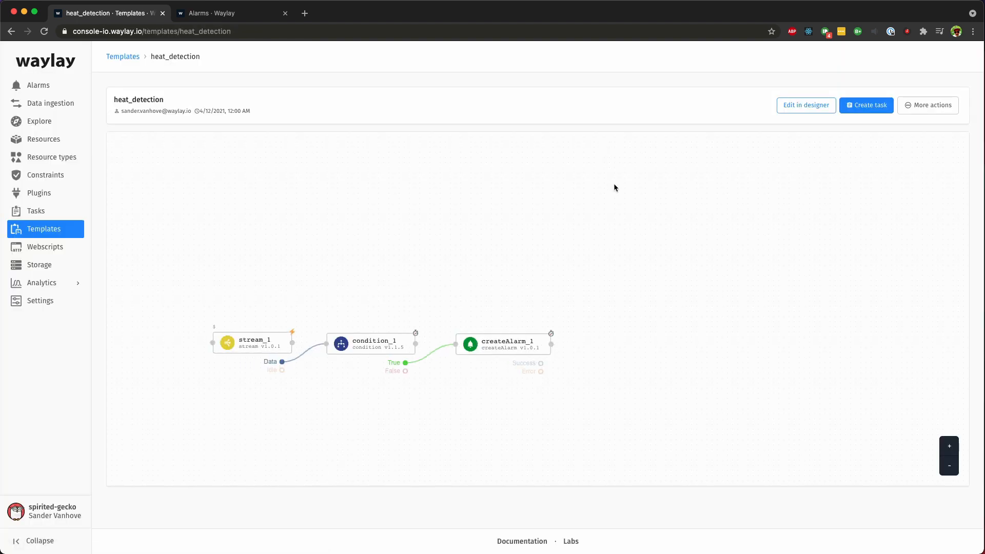
Step: Create a Reactive task named weather_station_heat_detection from the template, bound to the weather_station resource
click(872, 105)
text(w)
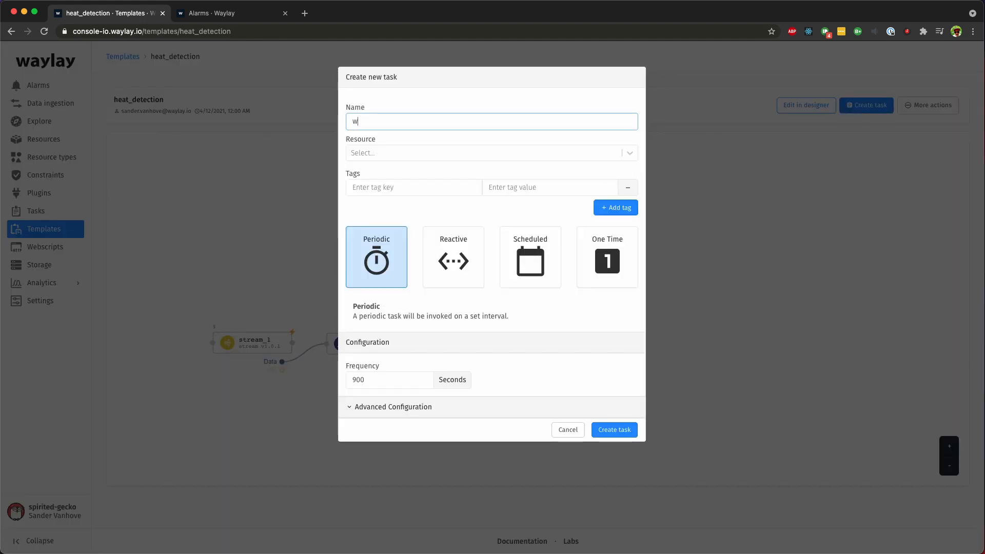
text(eather_station_heat_dete)
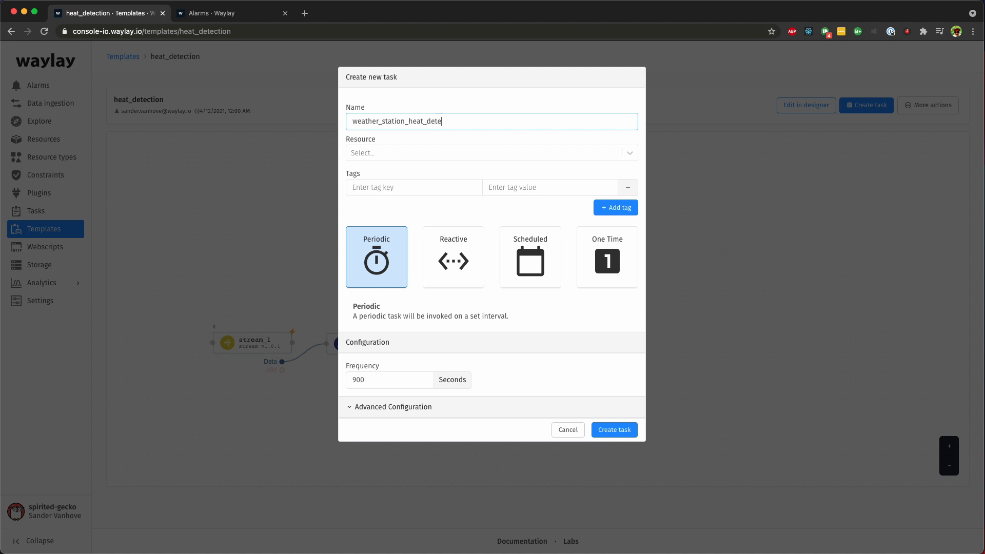
text(ction)
click(590, 154)
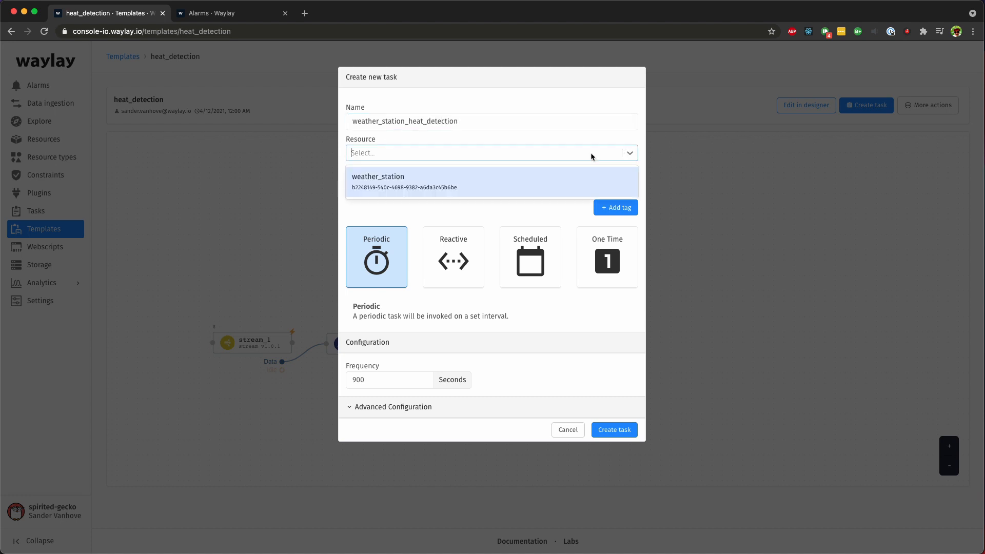
click(516, 183)
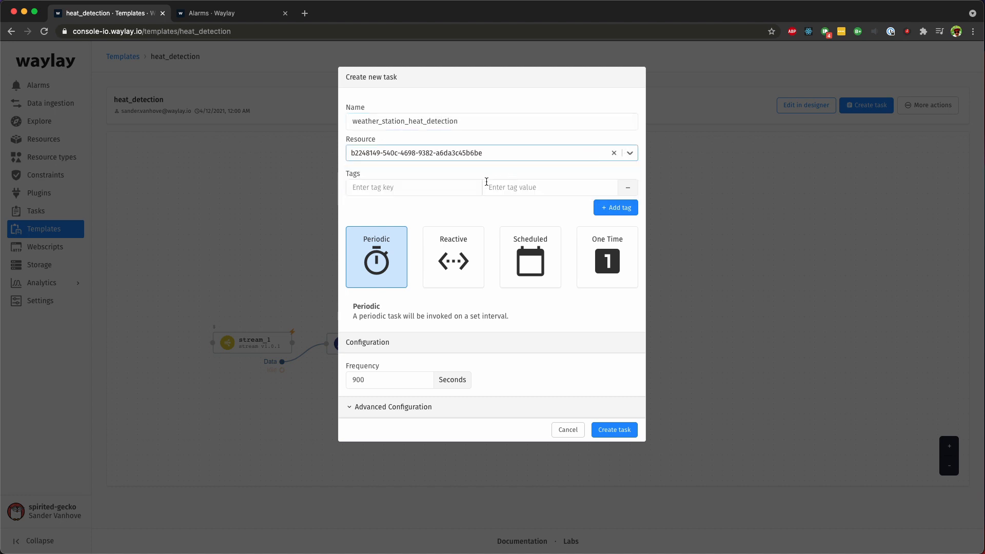
click(449, 256)
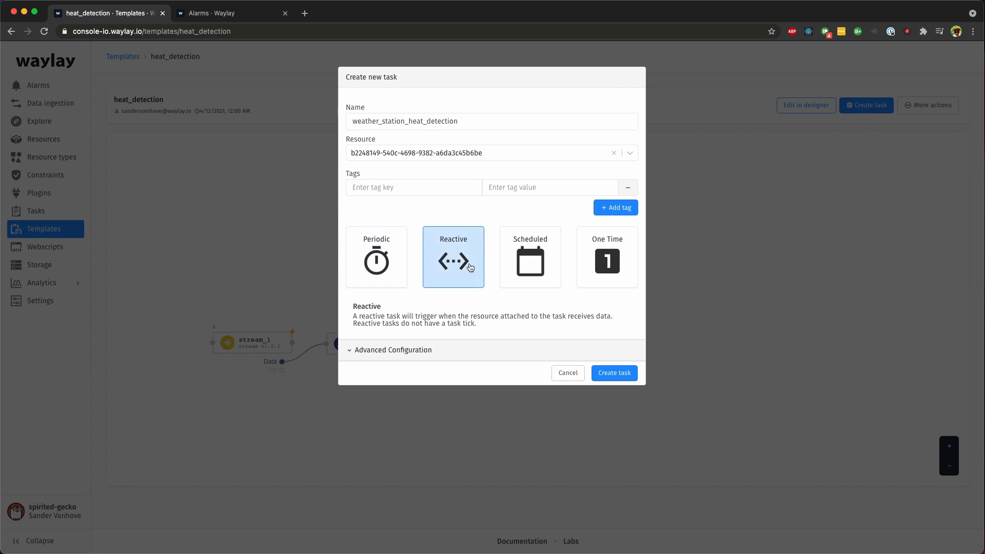
click(623, 378)
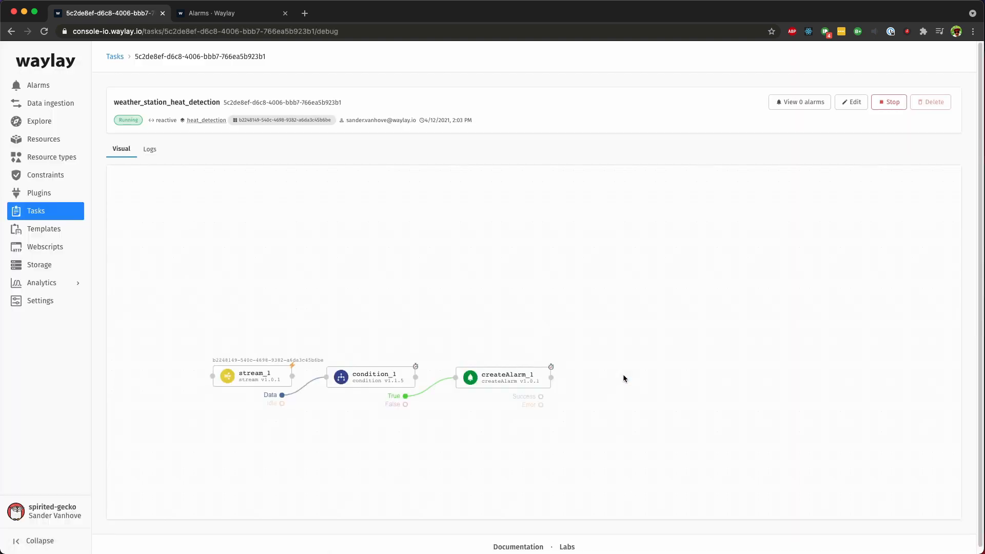